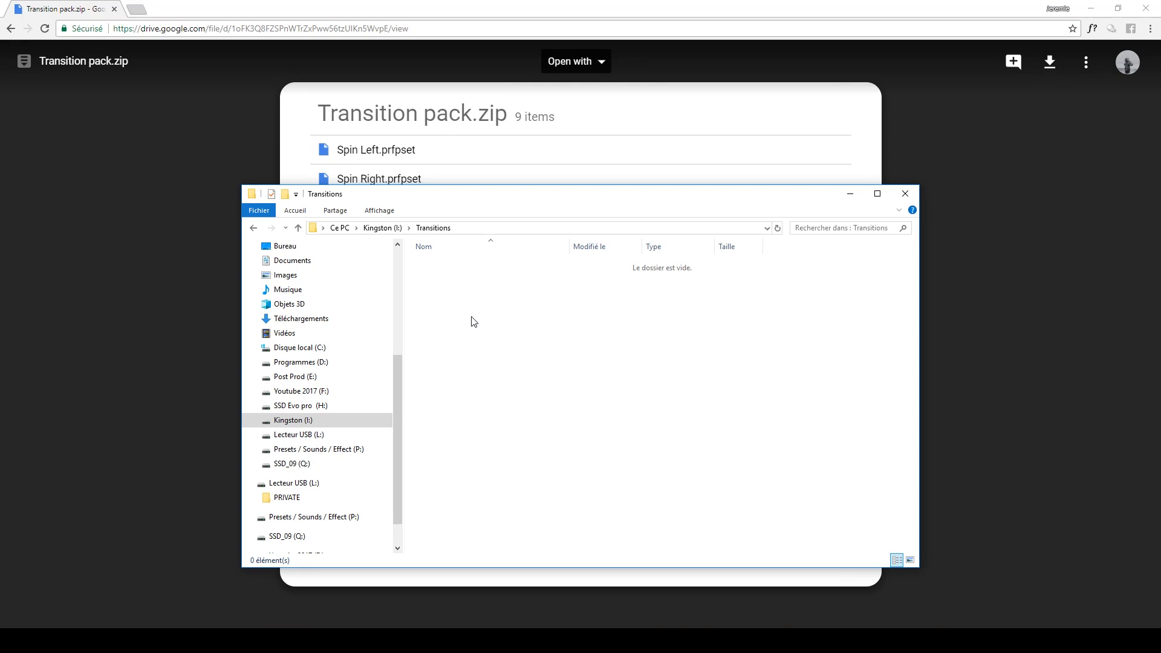
Paste the copied transition presets and whoosh sounds into the empty Transitions folder on Kingston (I:)
right_click(474, 321)
left_click(517, 398)
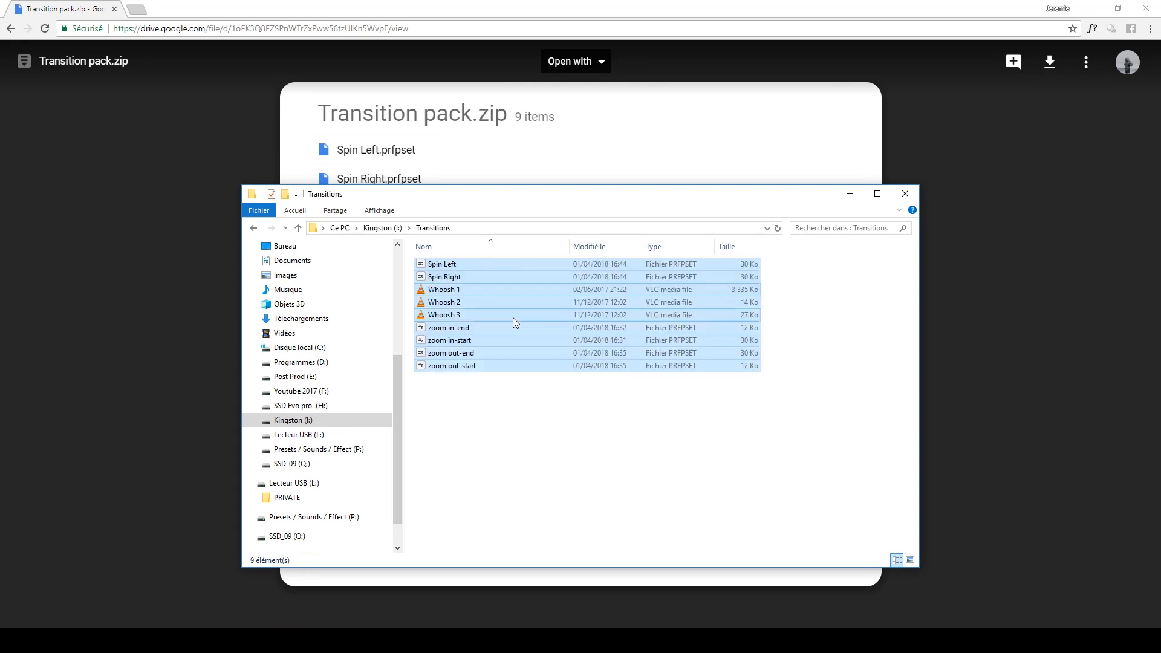
left_click(547, 467)
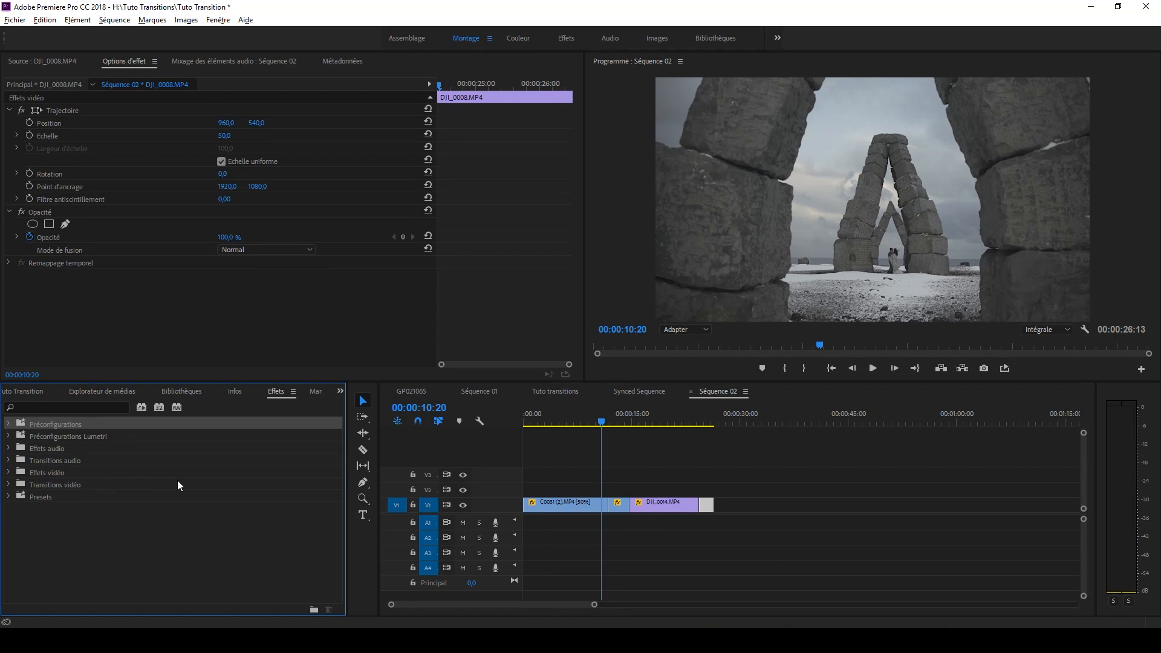
In Premiere Pro, import the Spin Left preset file from the desktop's Transition Pack folder into the effect presets
right_click(64, 428)
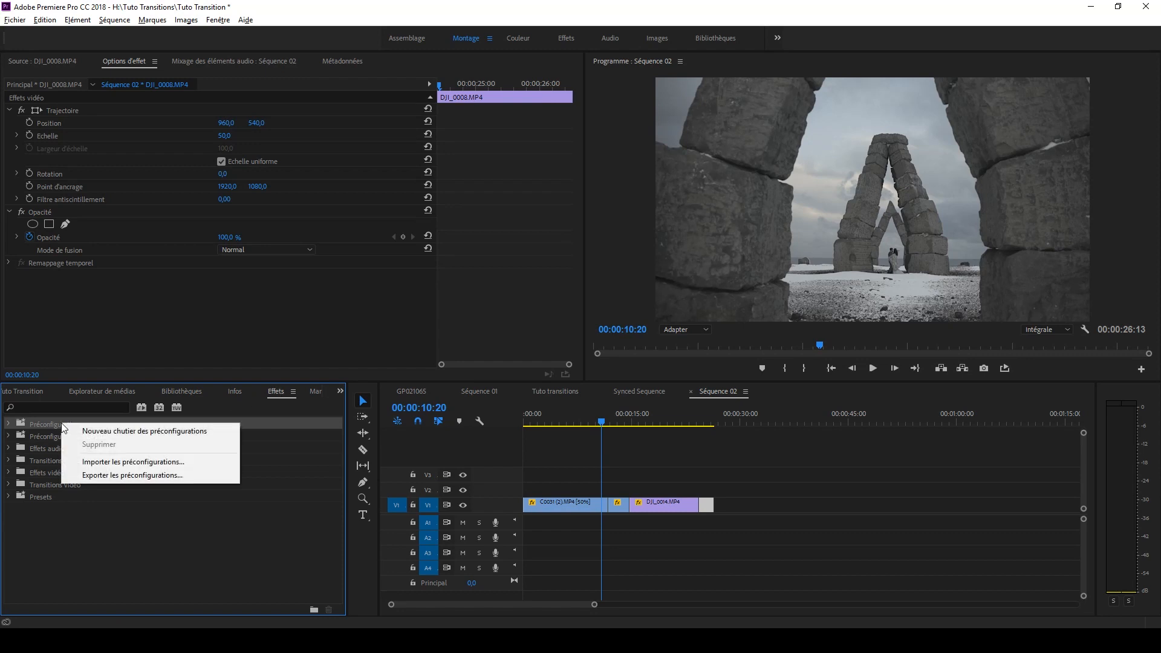
left_click(105, 462)
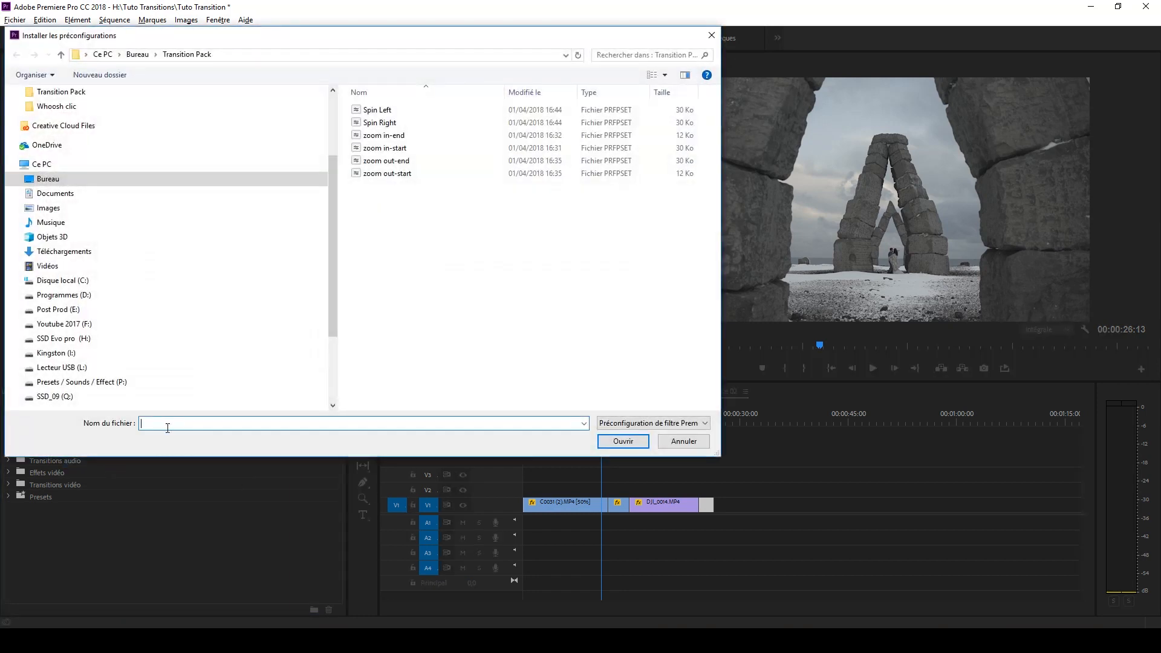
left_click(378, 110)
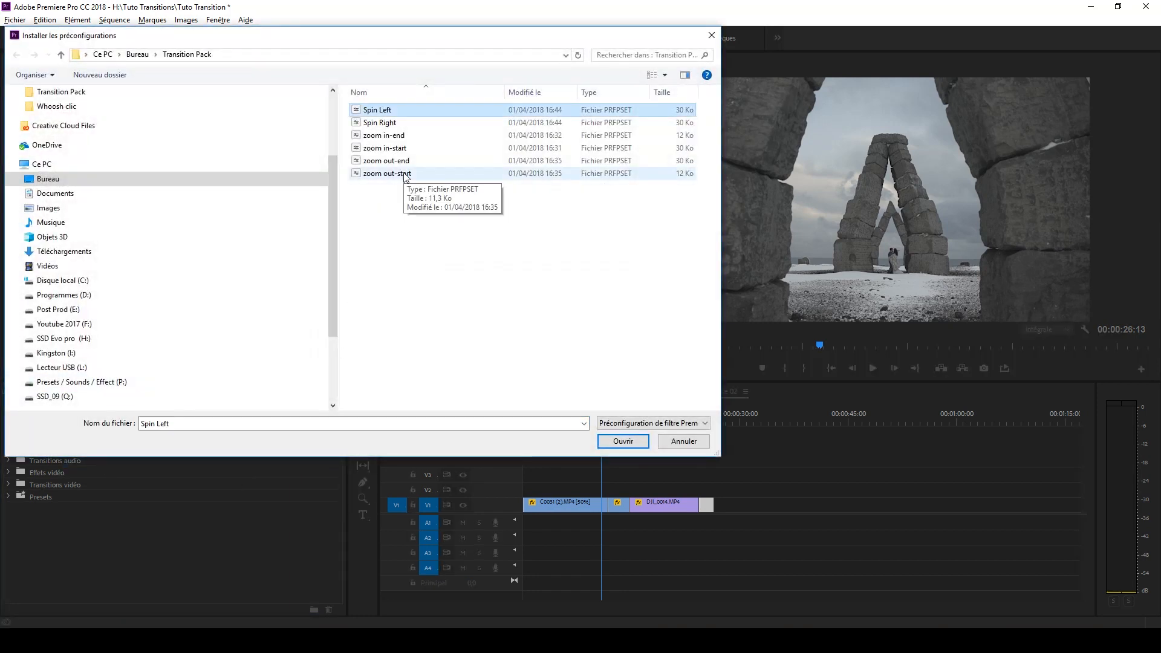
left_click(623, 441)
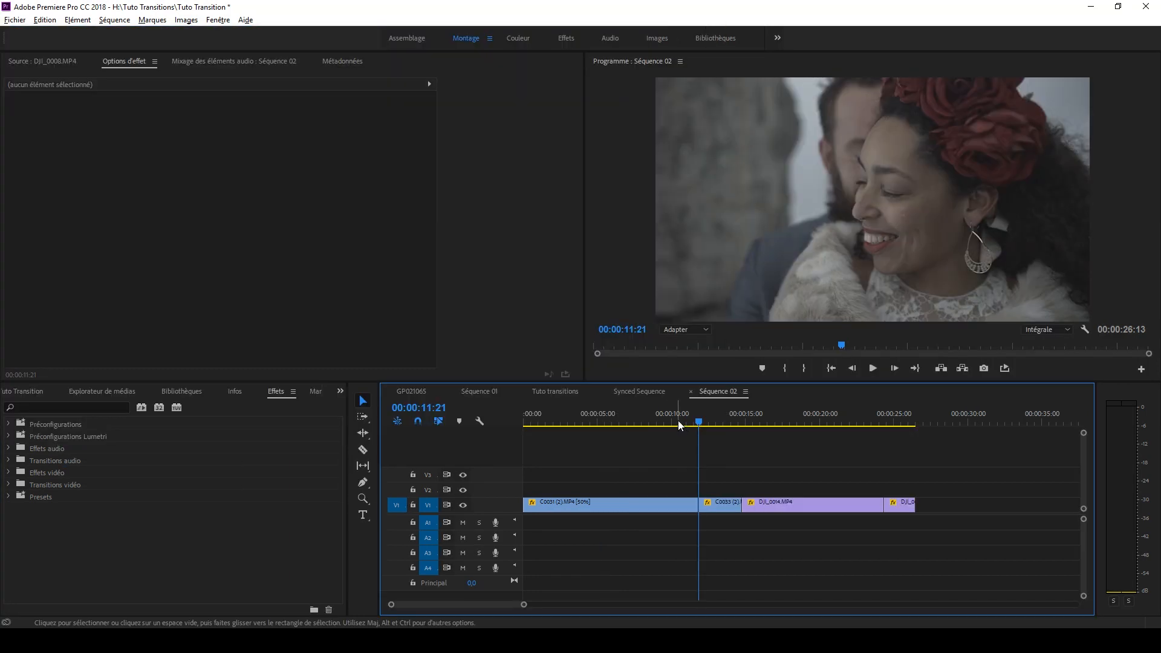
Split clip C0031 (2).MP4 at 00:00:11:16, five frames before its cut with C0033 (2).MP4
left_click(678, 421)
mouse_move(677, 425)
left_mouse_down()
mouse_move(714, 422)
mouse_move(699, 421)
left_mouse_up()
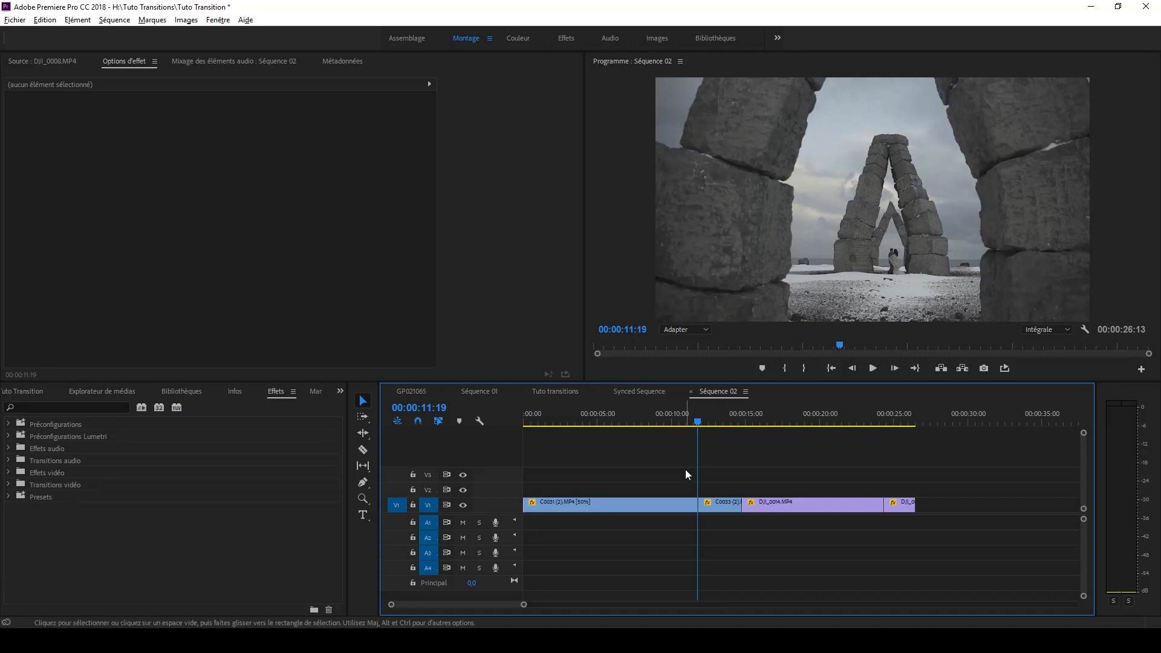
scroll(692, 475, "up", 3)
scroll(699, 482, "up", 3)
key("Right")
key("Right")
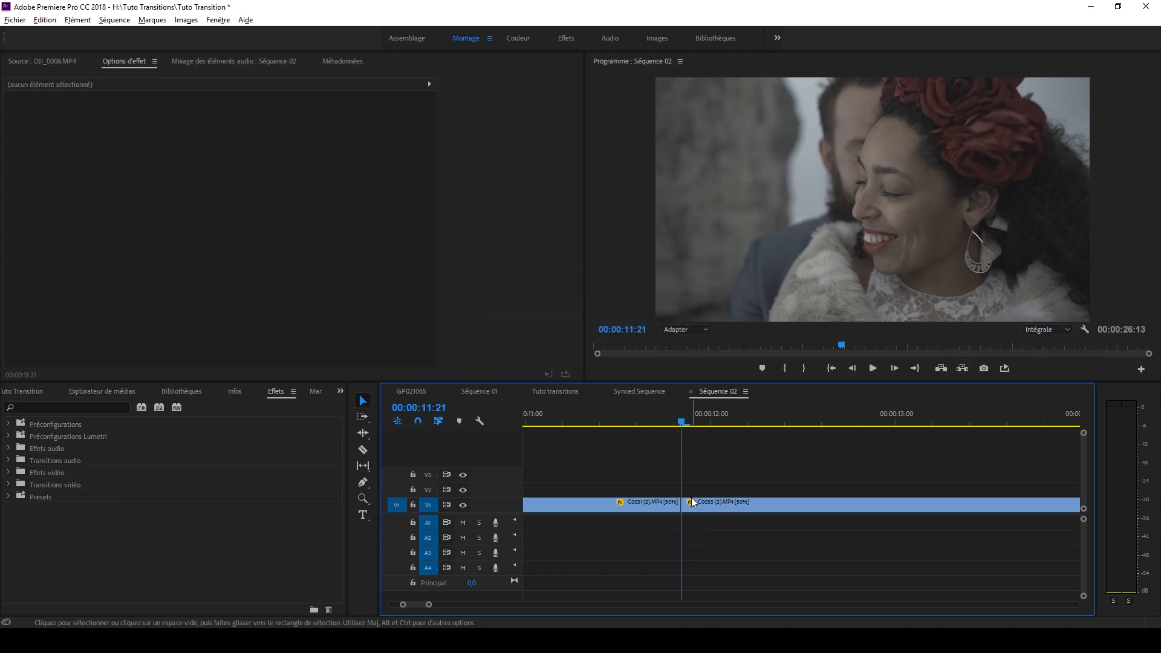
key("Left")
key("Left")
key("Left")
key("Left")
key("Left")
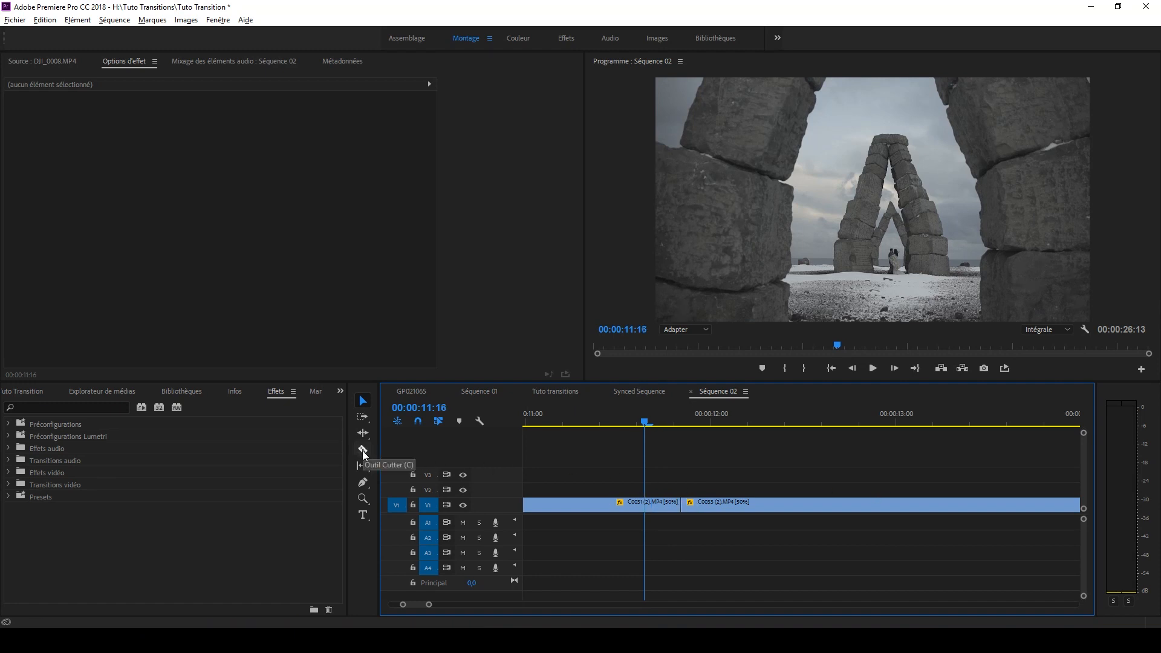
key("c")
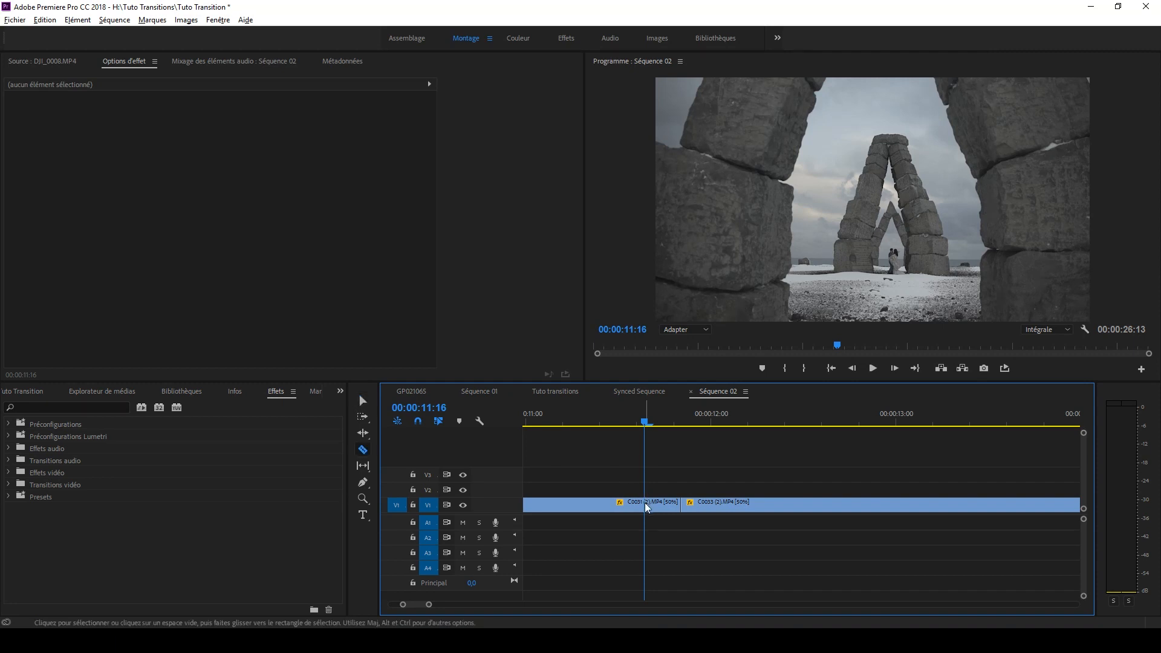
left_click(648, 505)
key("v")
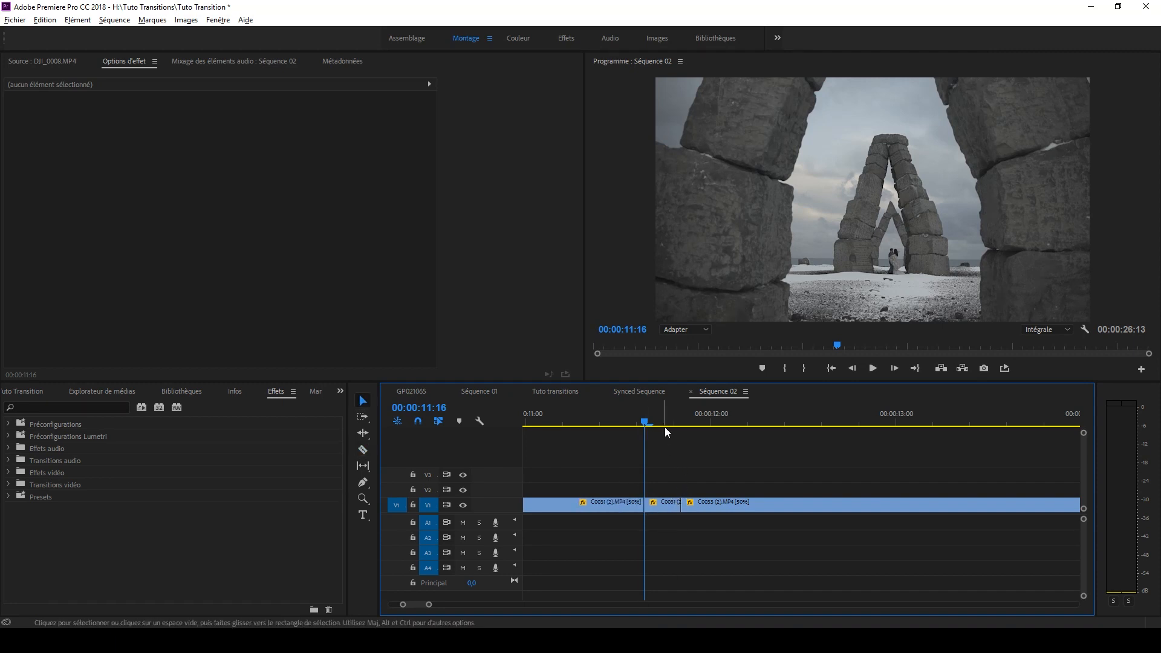
Split clip C0033 (2).MP4 at 00:00:12:01, five frames after its start
left_click_drag(675, 420, 682, 421)
key("Right")
key("Right")
key("Right")
key("Right")
key("Right")
key("c")
left_click(719, 505)
key("v")
Apply the Zoom IN-End preset to the short last piece of C0031 (2).MP4 and Zoom IN-Start to the short first piece of C0033 (2).MP4
left_click(104, 404)
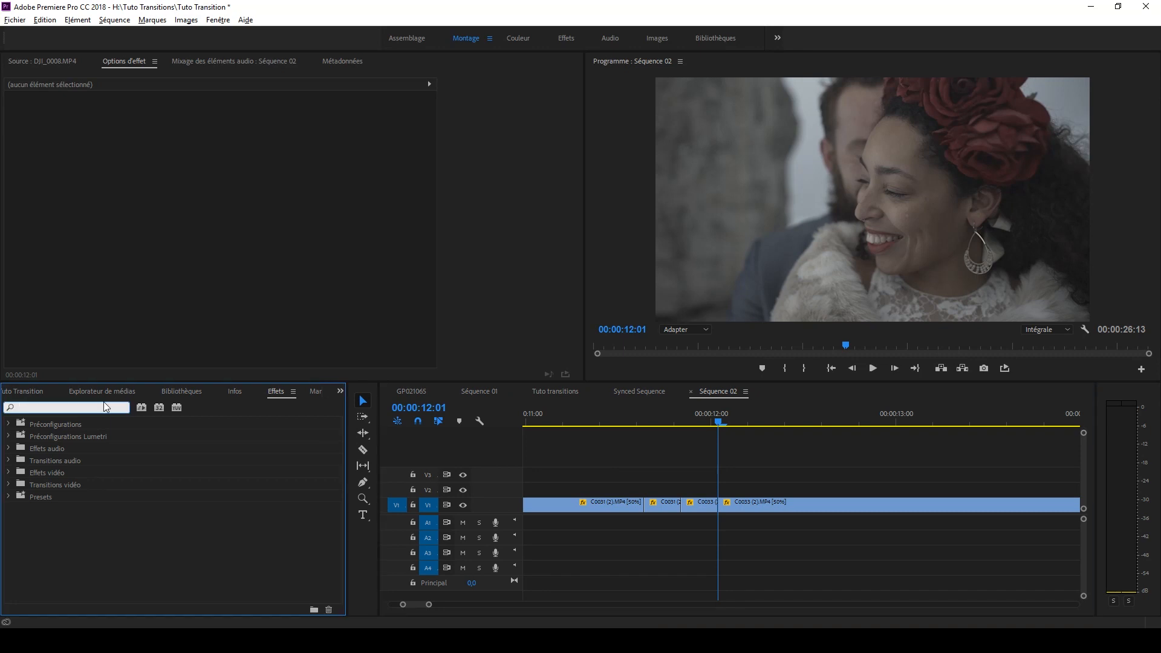
type("zo")
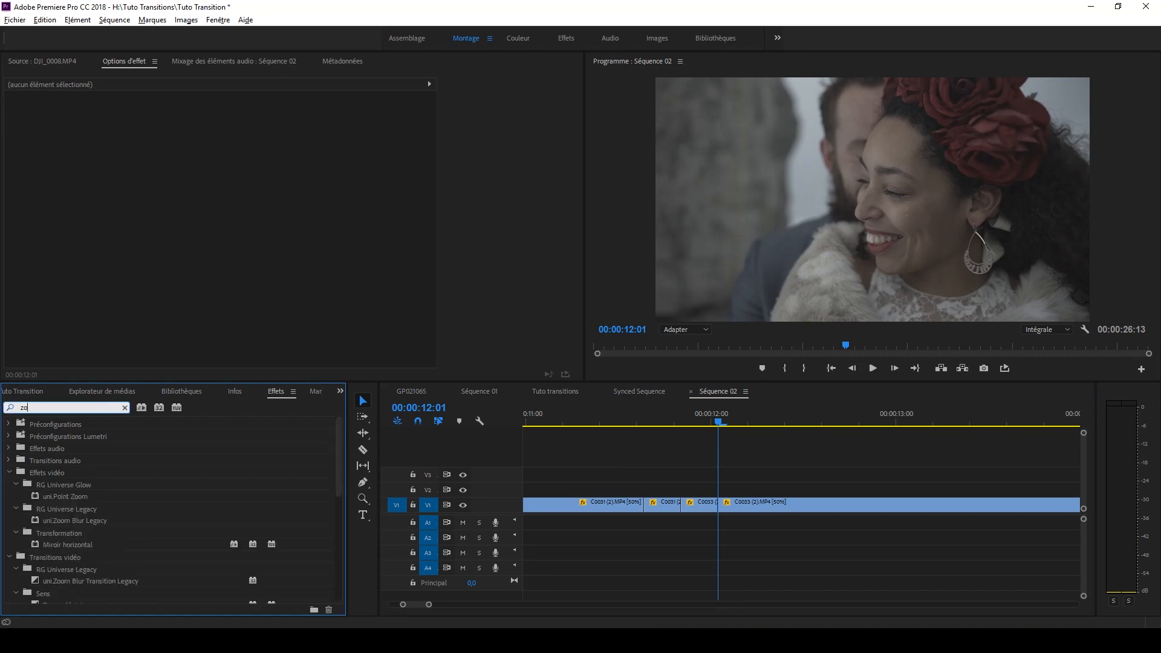
type("om in")
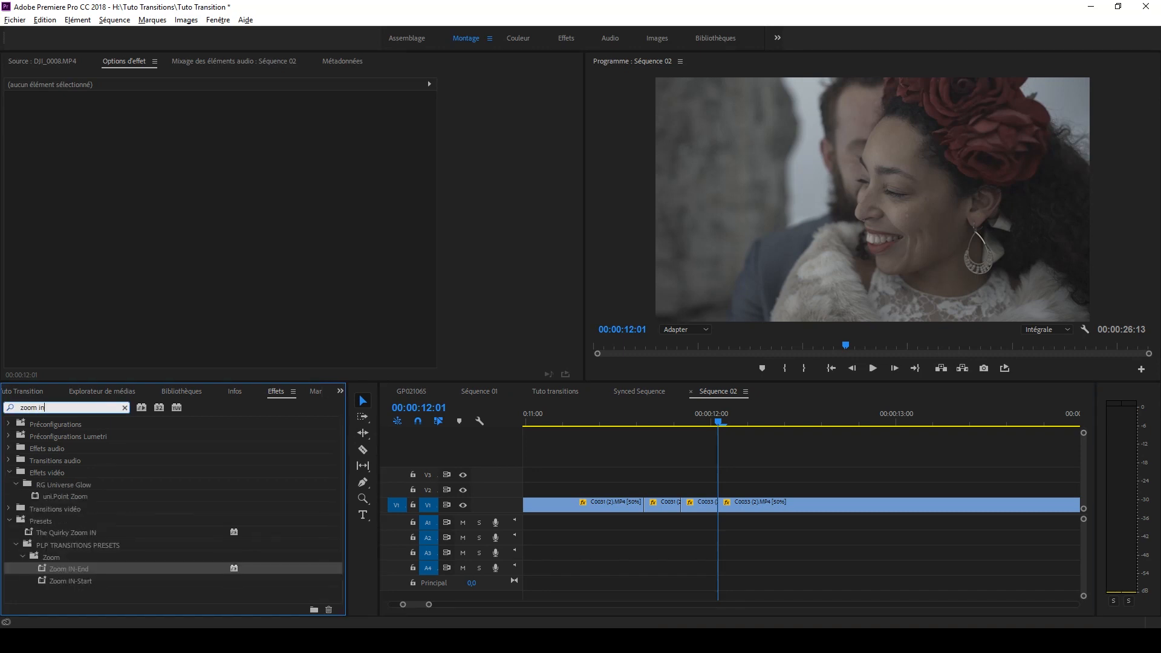
left_click(85, 568)
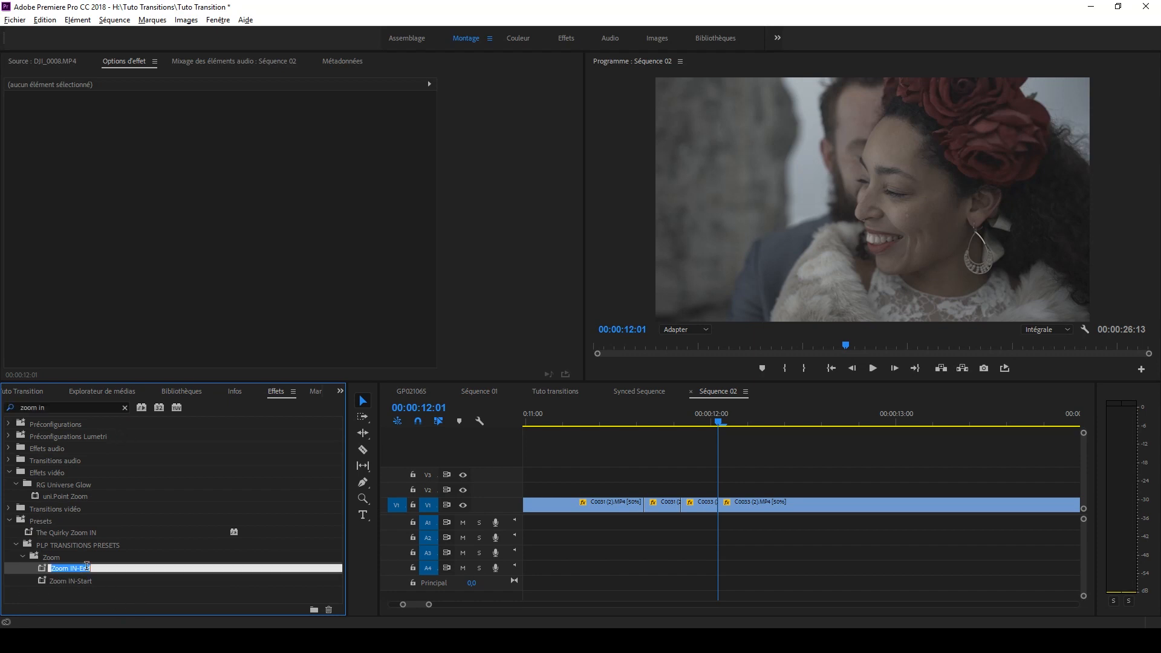
left_click(98, 577)
left_click(79, 569)
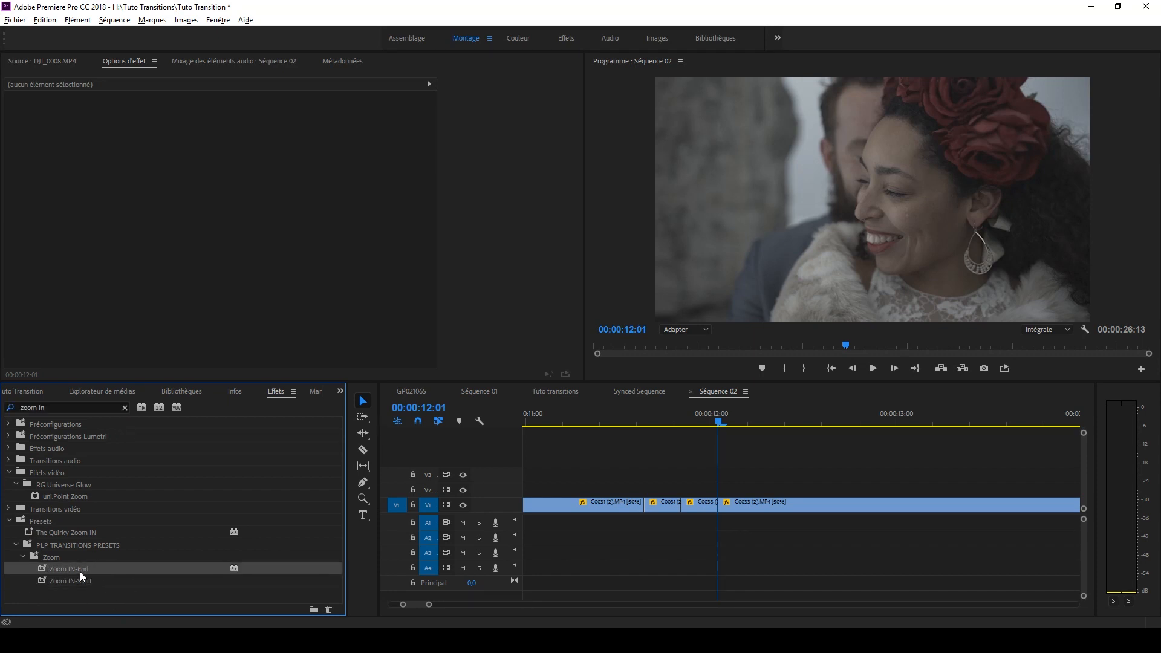
left_click_drag(81, 570, 657, 504)
left_click(72, 581)
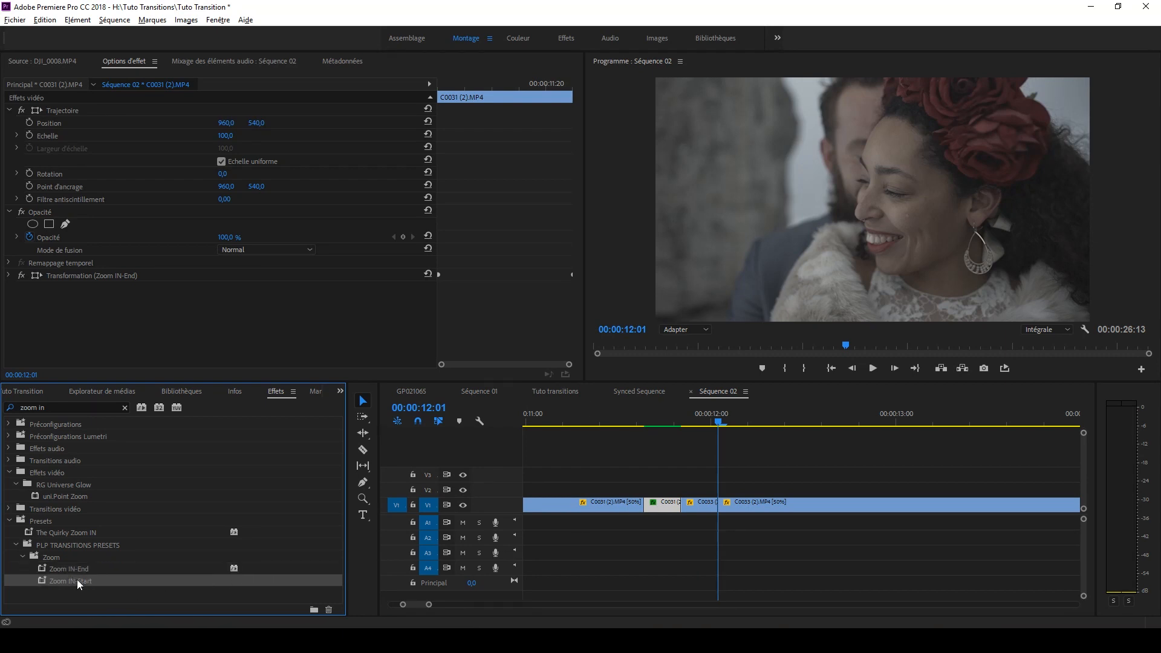
left_click_drag(77, 580, 703, 501)
Play back the zoom-in transition from just before the cut and inspect a frame in its middle
scroll(644, 453, "down", 3)
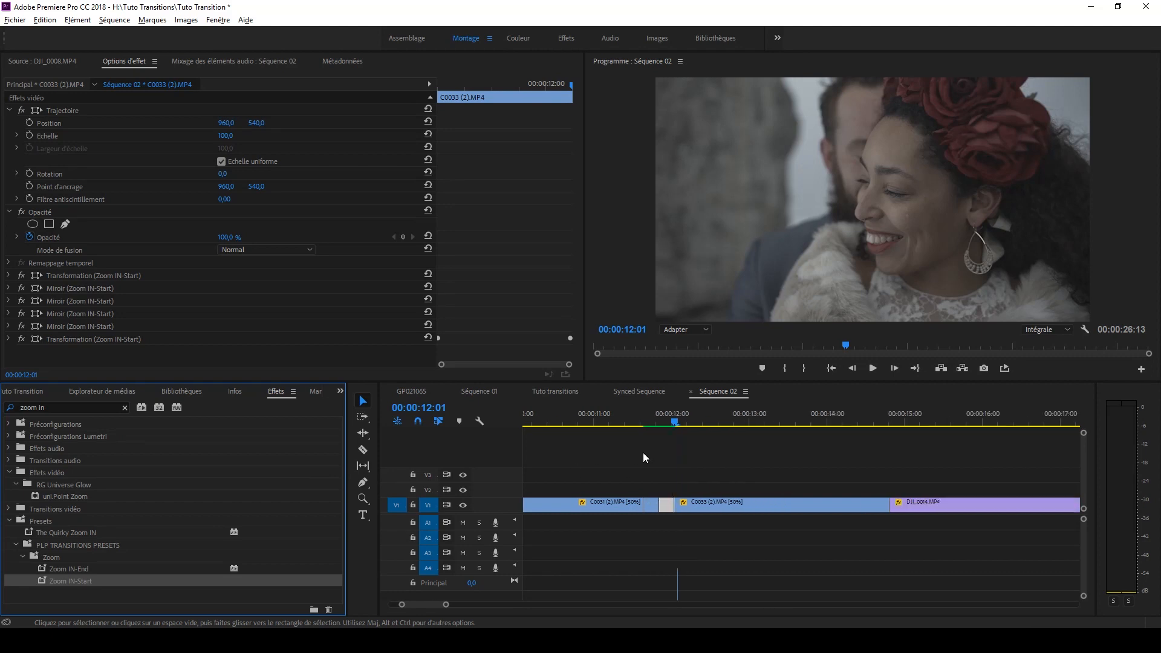
mouse_move(621, 419)
left_mouse_down()
mouse_move(681, 421)
mouse_move(615, 428)
mouse_move(684, 428)
mouse_move(613, 429)
left_mouse_up()
key("space")
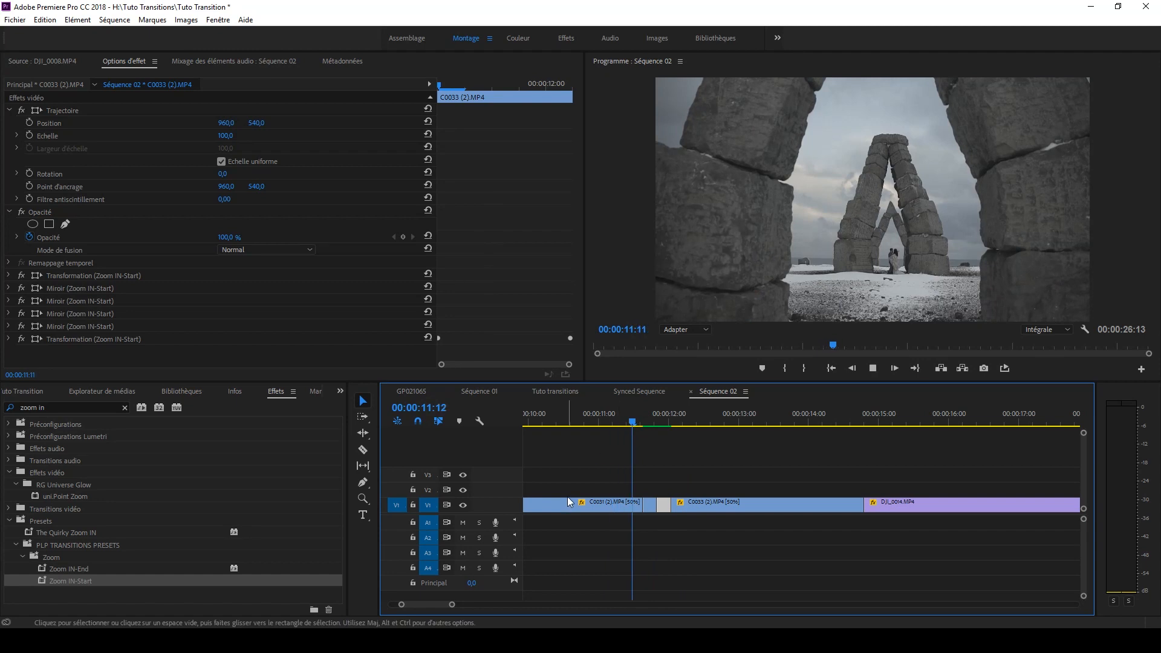
key("space")
left_click(653, 417)
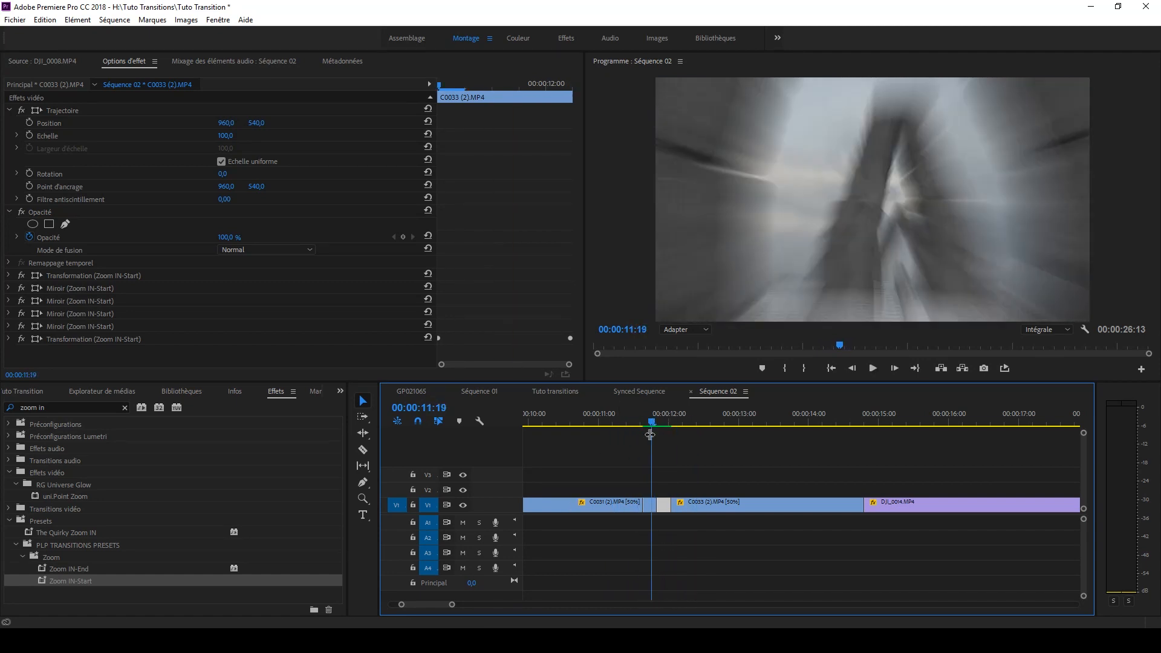
Render the selection for the short last piece of C0031 (2).MP4
scroll(659, 456, "up", 2)
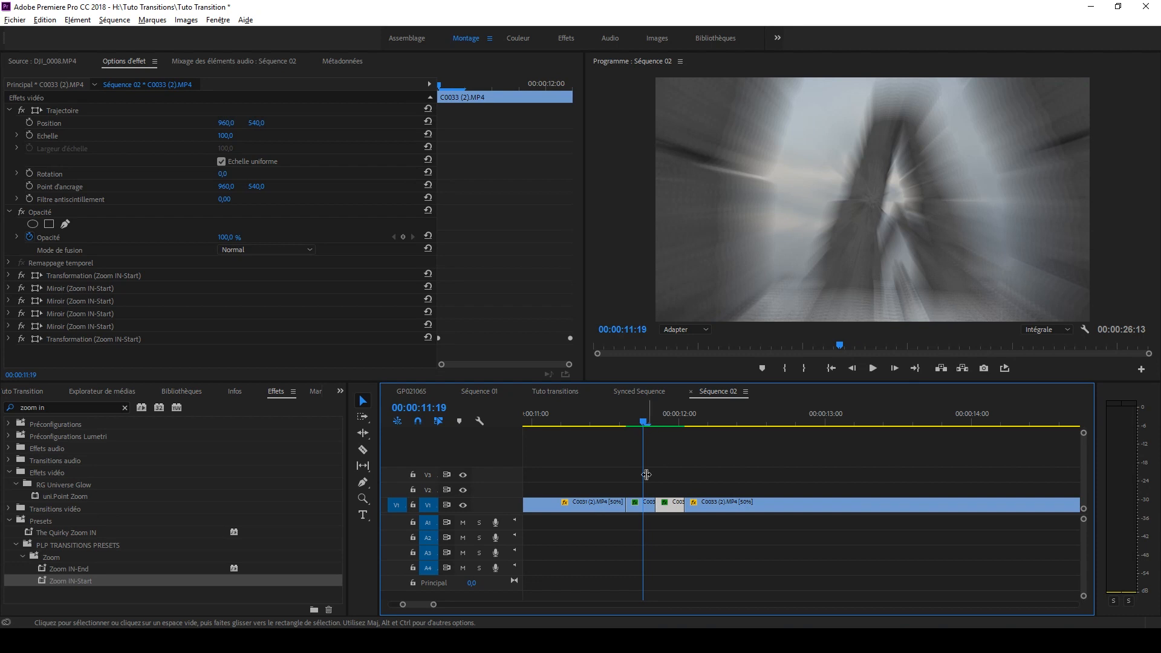
left_click(644, 510)
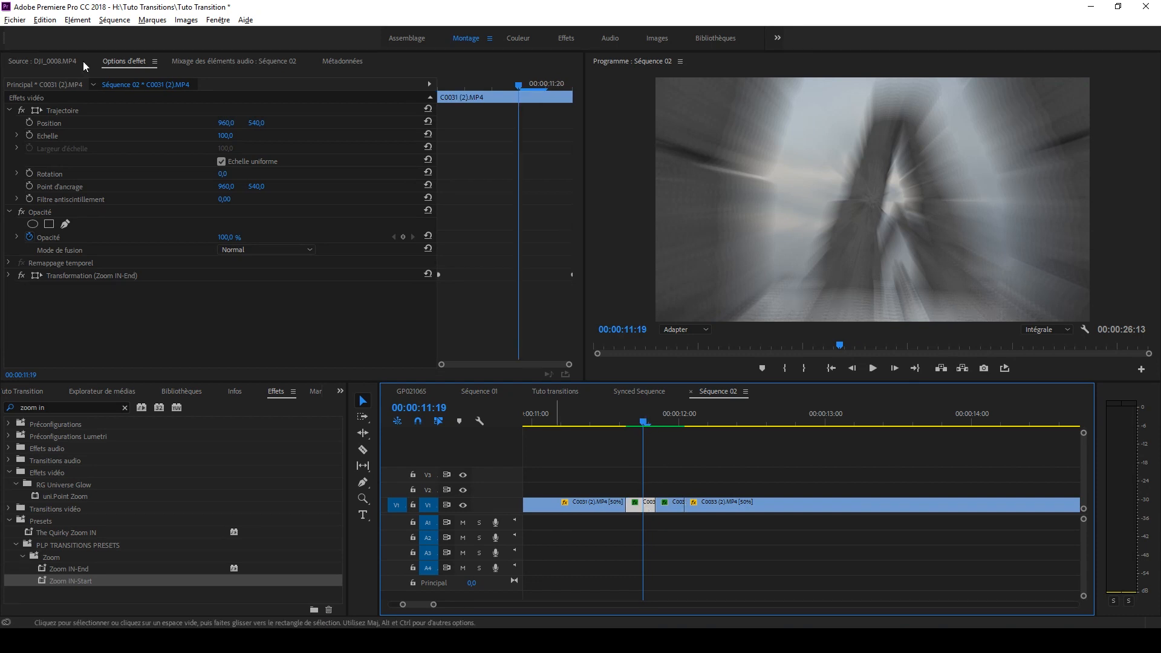
left_click(112, 21)
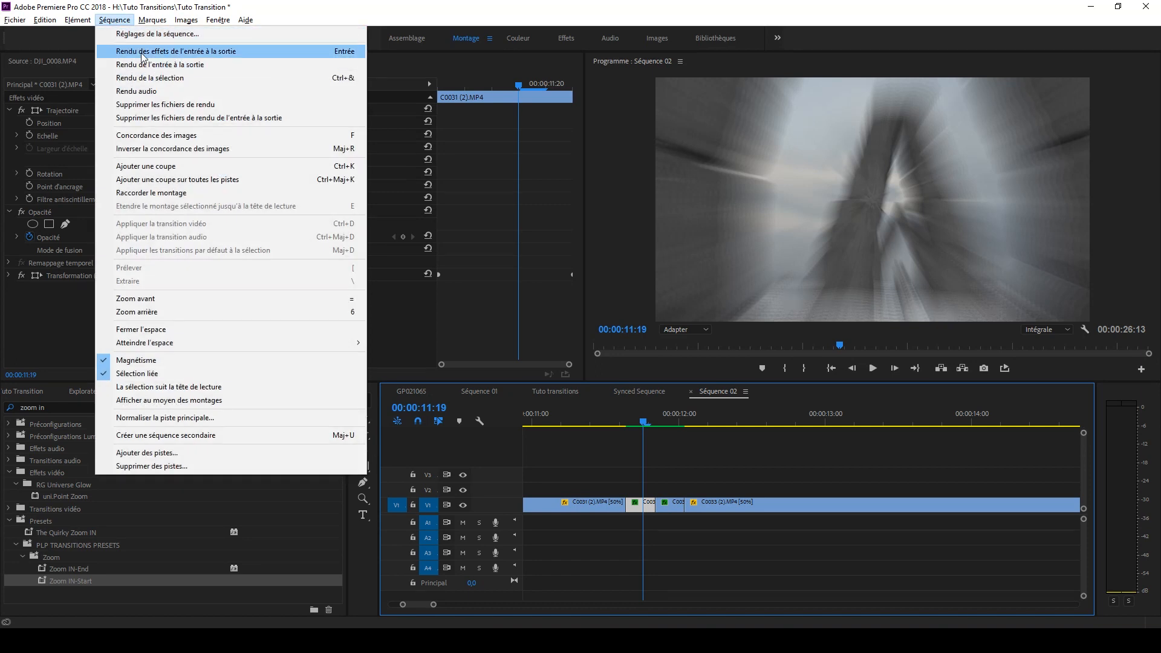
left_click(150, 79)
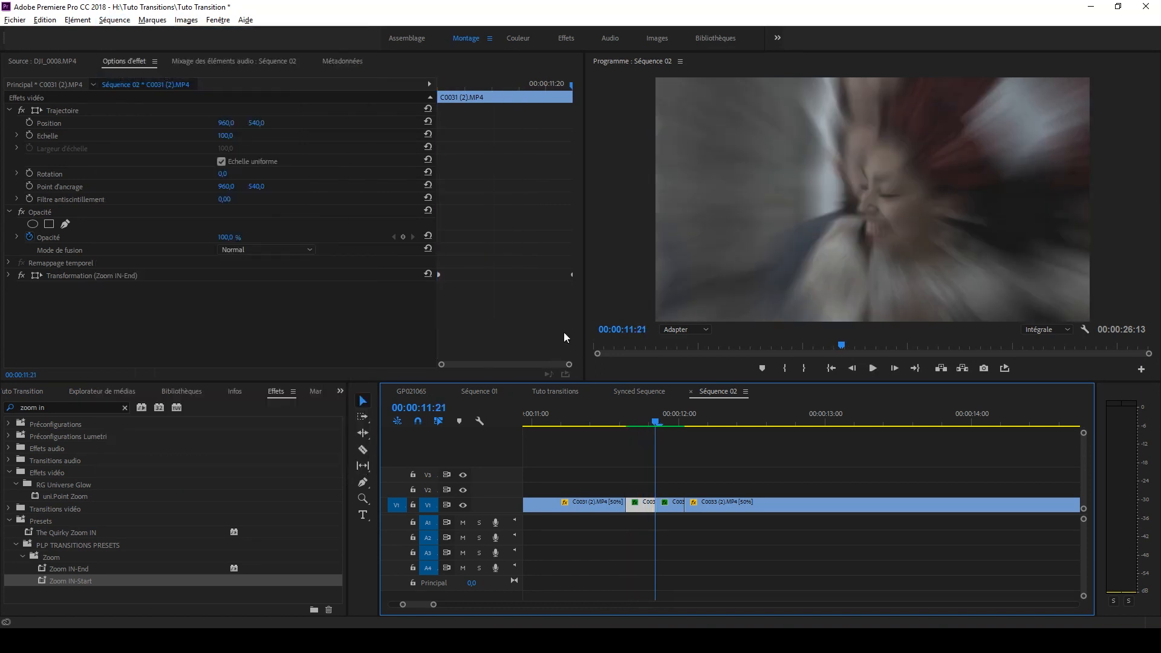
Split clip C0033 (2).MP4 at 00:00:14:15, five frames before its cut with DJI_0014.MP4
scroll(751, 499, "down", 2)
scroll(760, 470, "down", 2)
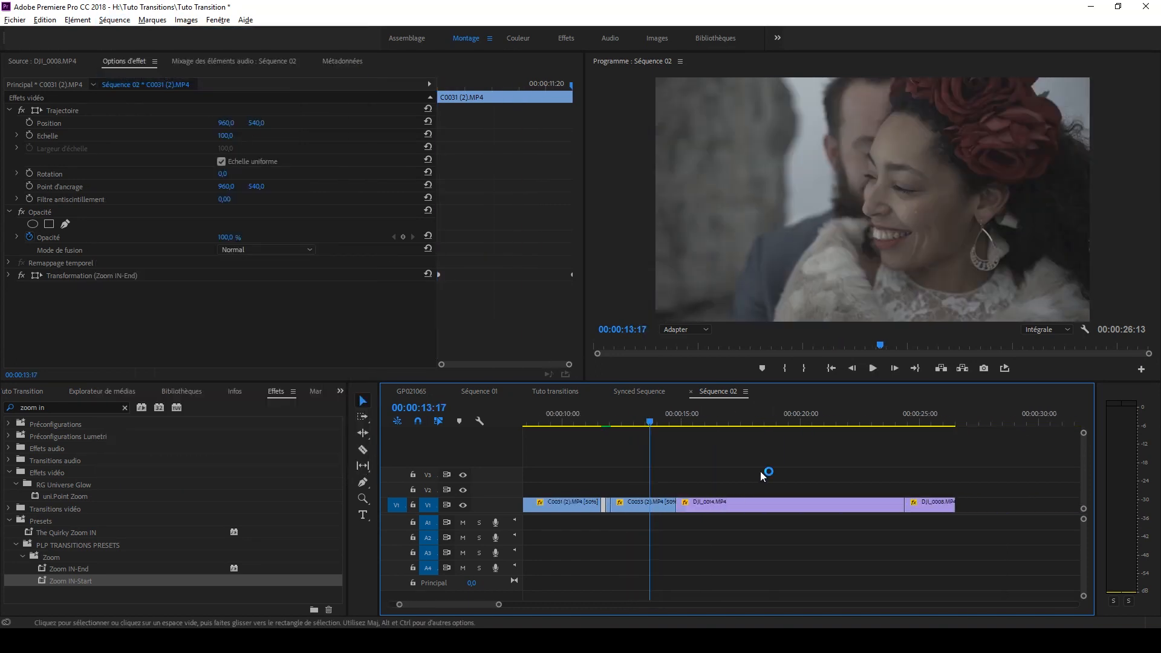
scroll(649, 470, "down", 1)
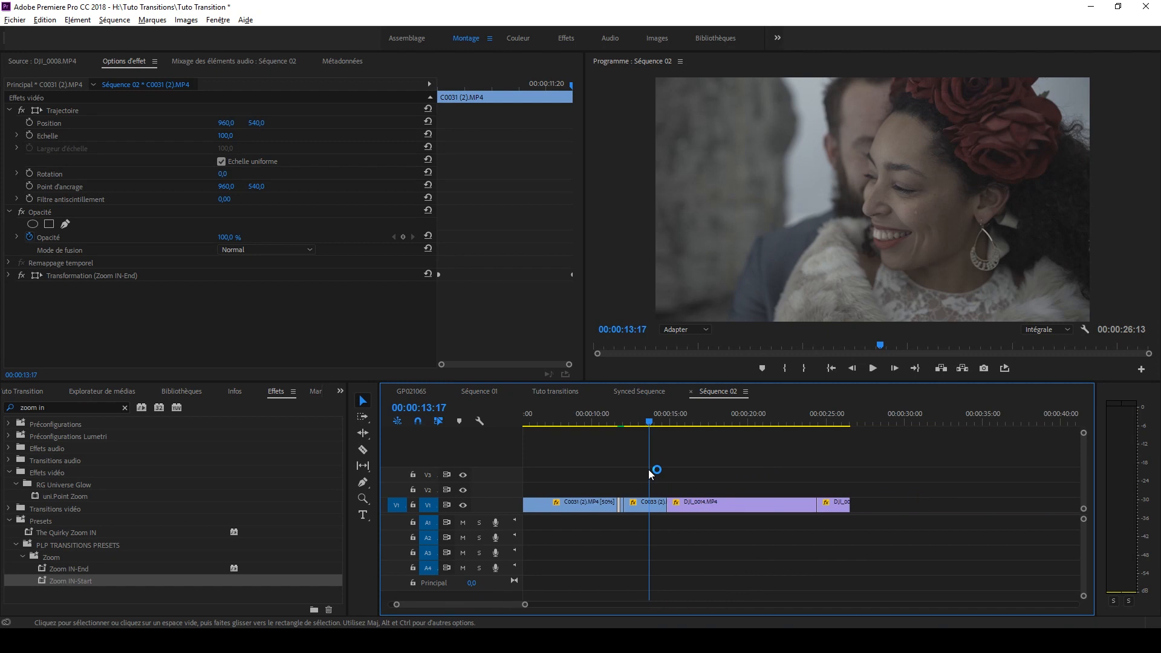
scroll(649, 467, "up", 1)
mouse_move(699, 423)
left_mouse_down()
mouse_move(763, 423)
mouse_move(718, 426)
left_mouse_up()
scroll(731, 470, "up", 3)
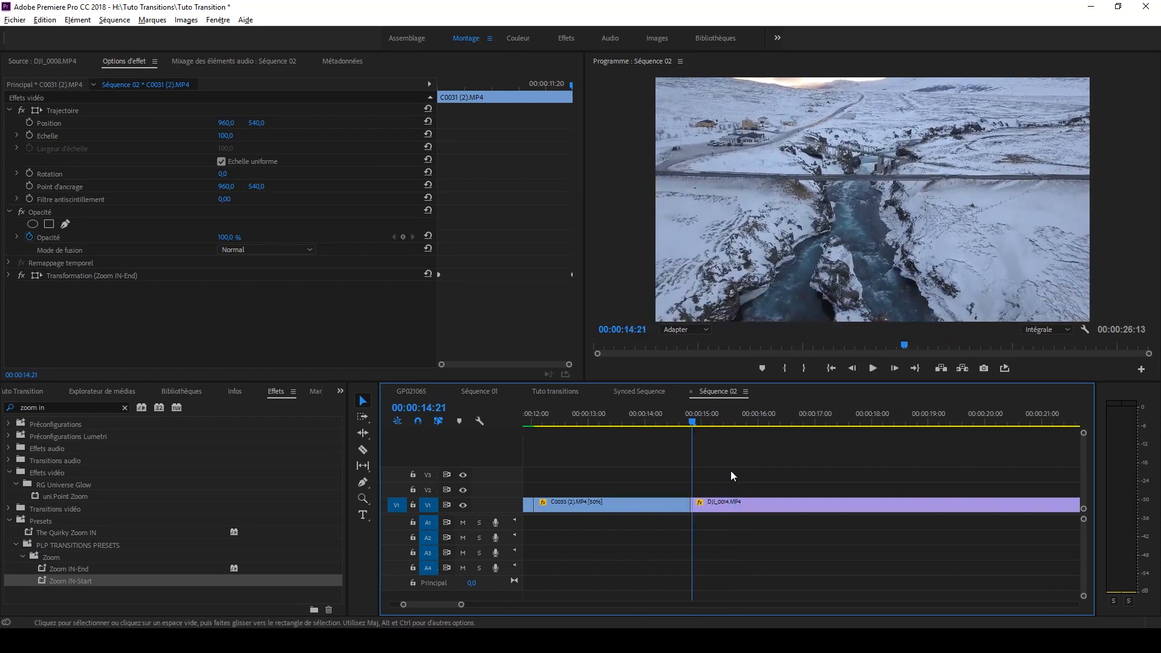
left_click(662, 418)
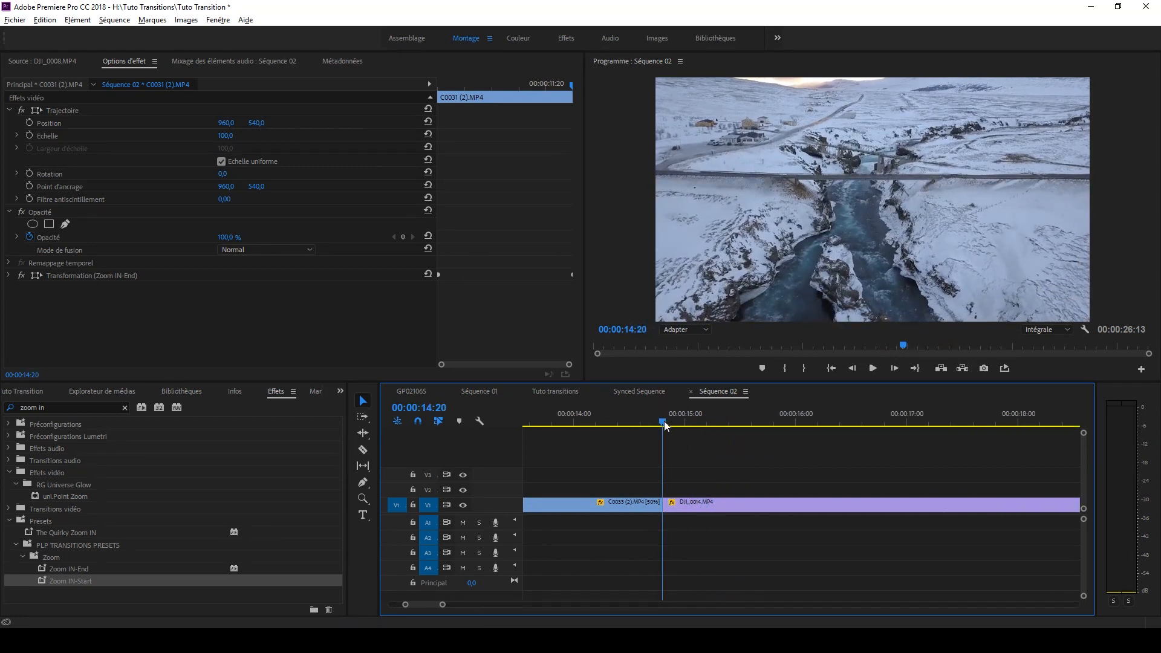
scroll(620, 466, "up", 3)
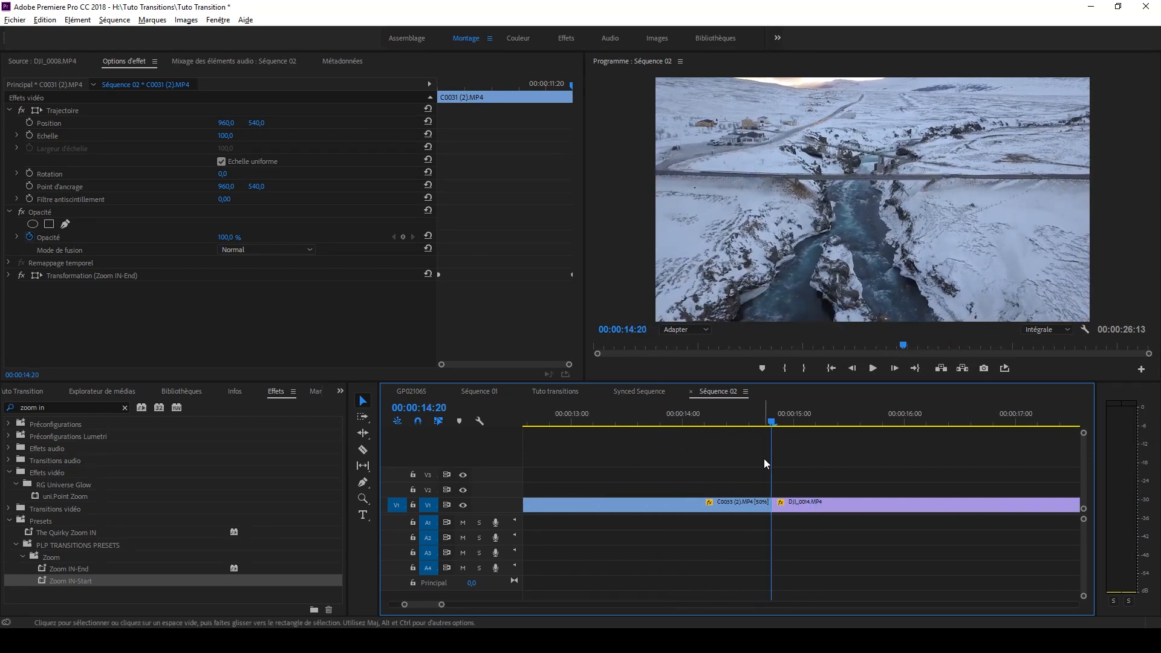
key("Left")
key("Left")
key("Left")
key("Left")
key("Left")
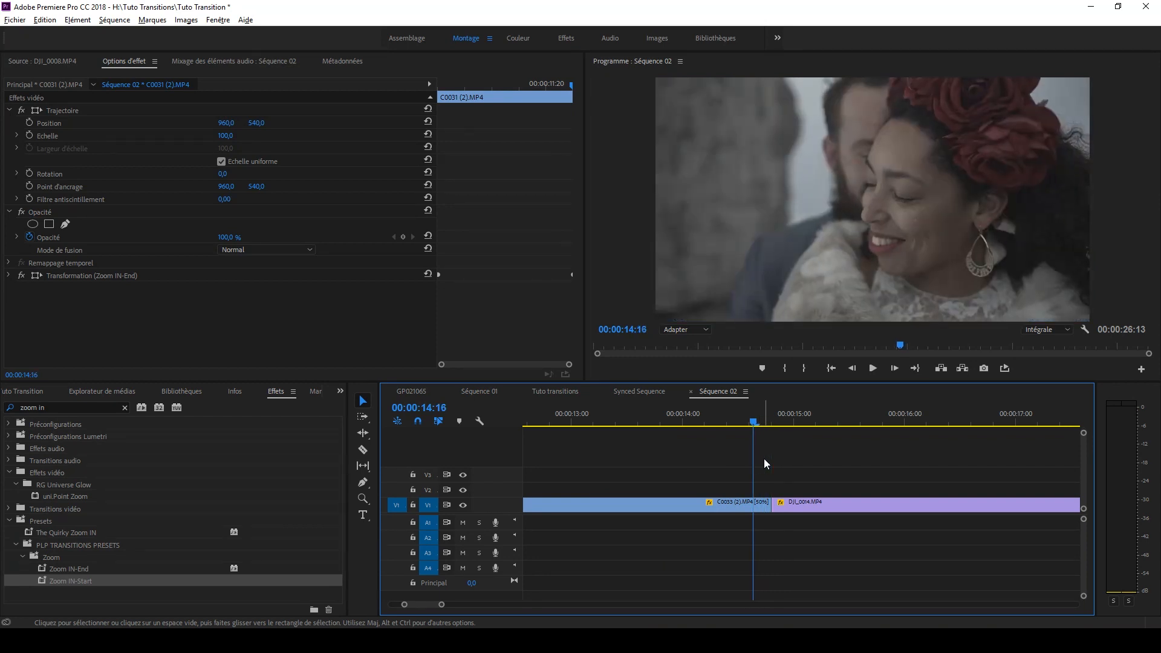
key("c")
left_click(749, 505)
key("v")
Split clip DJI_0014.MP4 at 00:00:15:00, five frames after its start
key("Right")
key("Right")
key("Right")
key("Right")
key("Right")
key("Right")
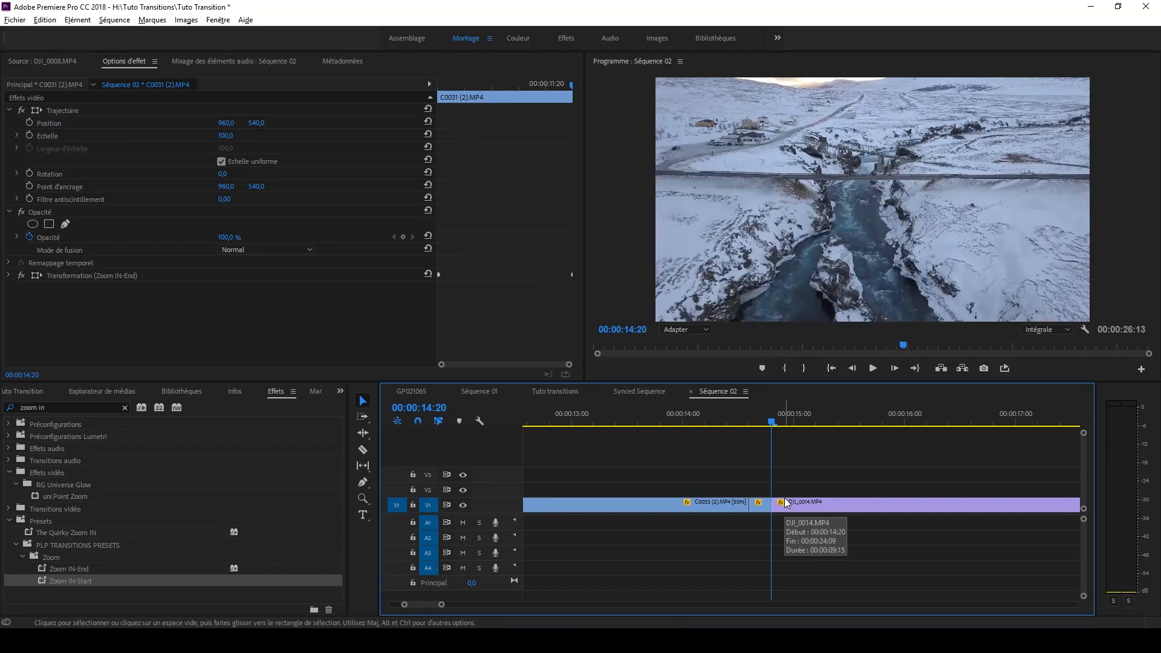
key("Right")
key("Right")
key("Right")
key("c")
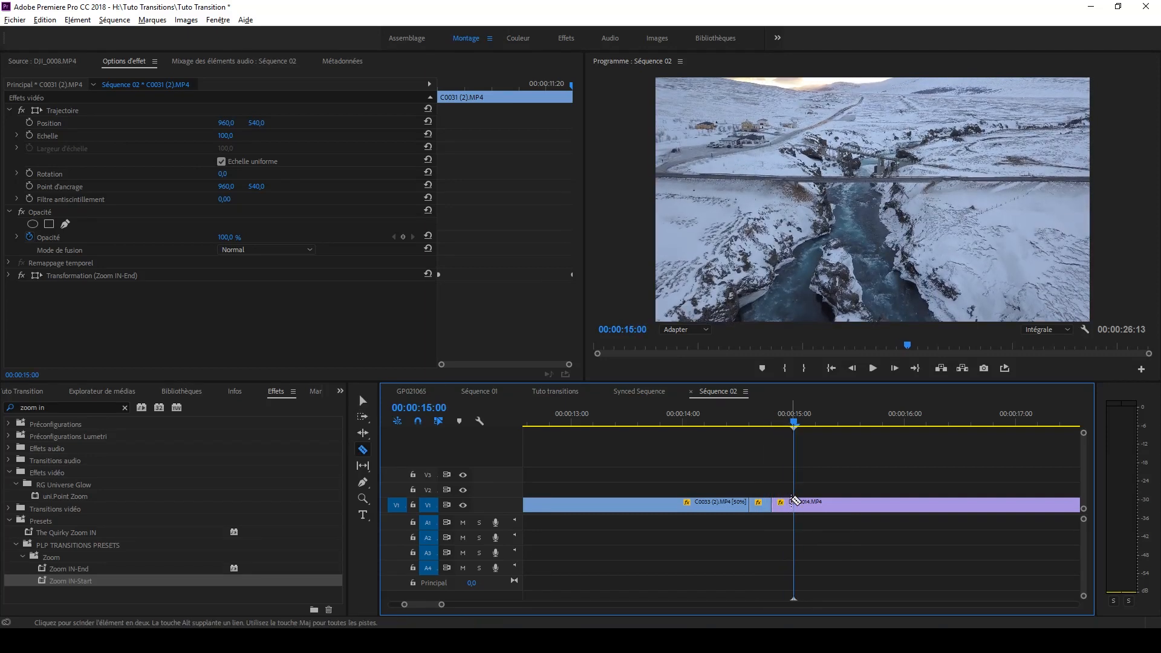
key("v")
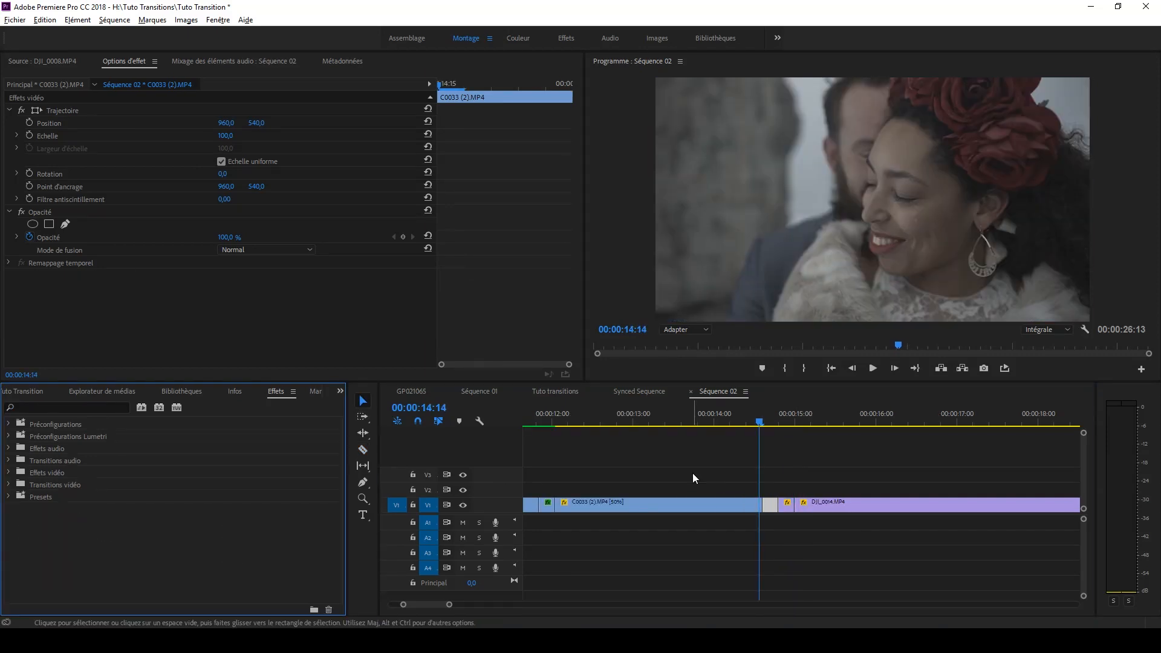
Search the effects for "zoom out" and apply the Zoom Out-End preset to the short last piece of C0033 (2).MP4
left_click(52, 409)
type("zoom out")
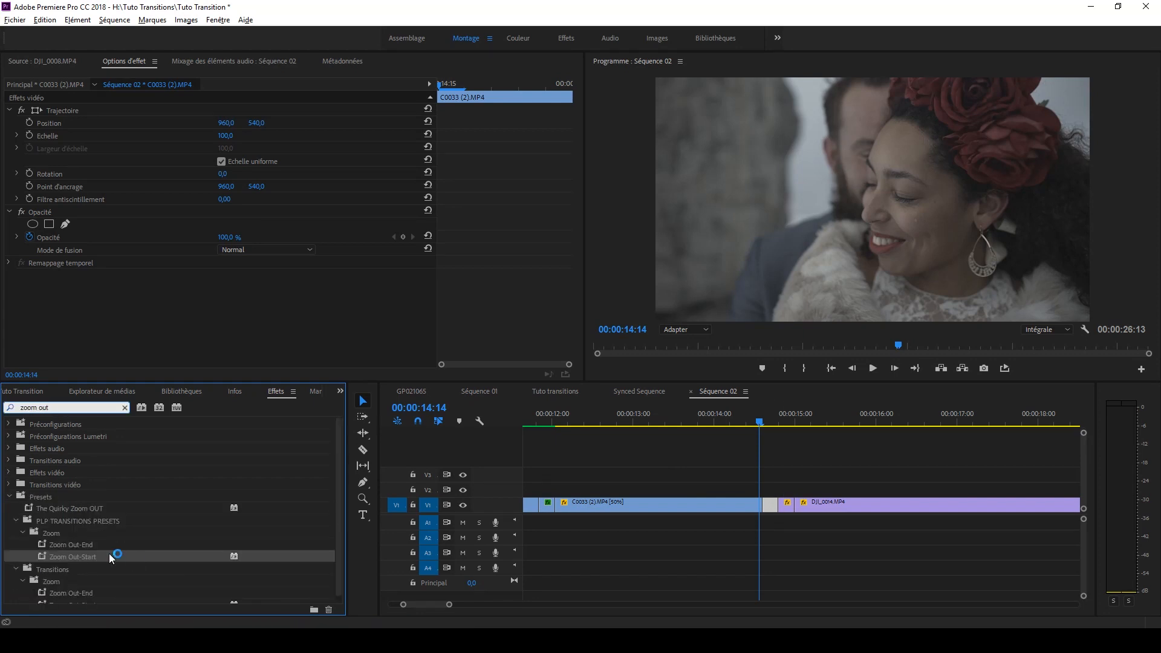
left_click(91, 544)
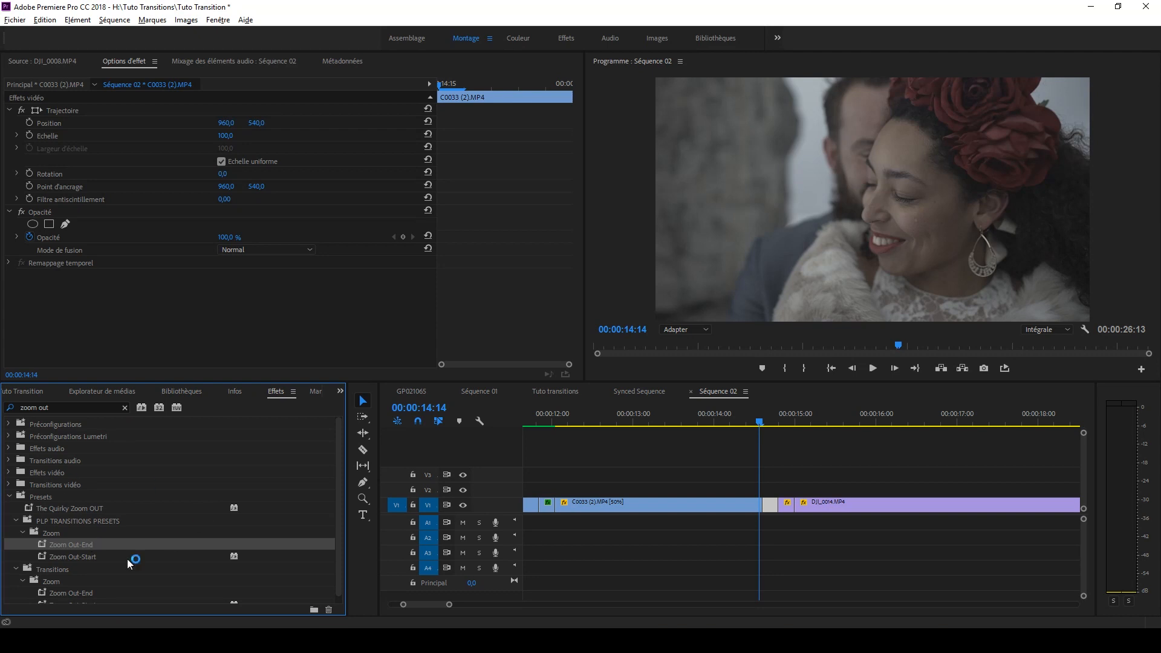
left_click(78, 544)
left_click(102, 553)
left_click(86, 546)
left_click_drag(84, 545, 769, 507)
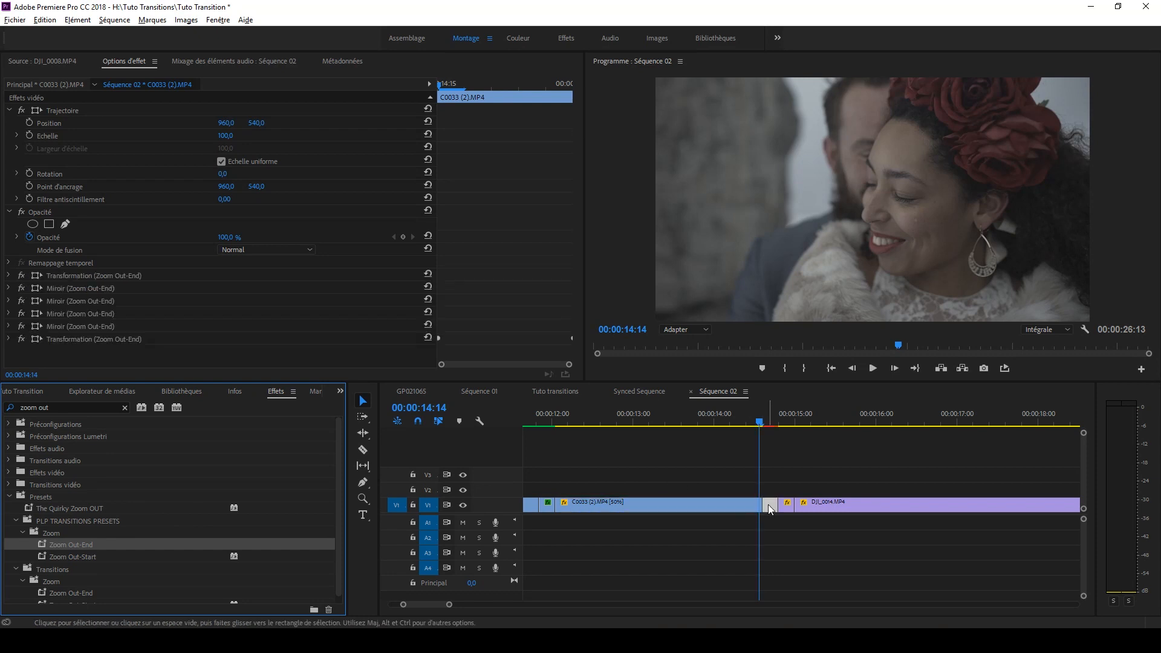
Apply the Zoom Out-Start preset to the short first piece of DJI_0014.MP4 and inspect the frame at 00:00:14:17
left_click(85, 556)
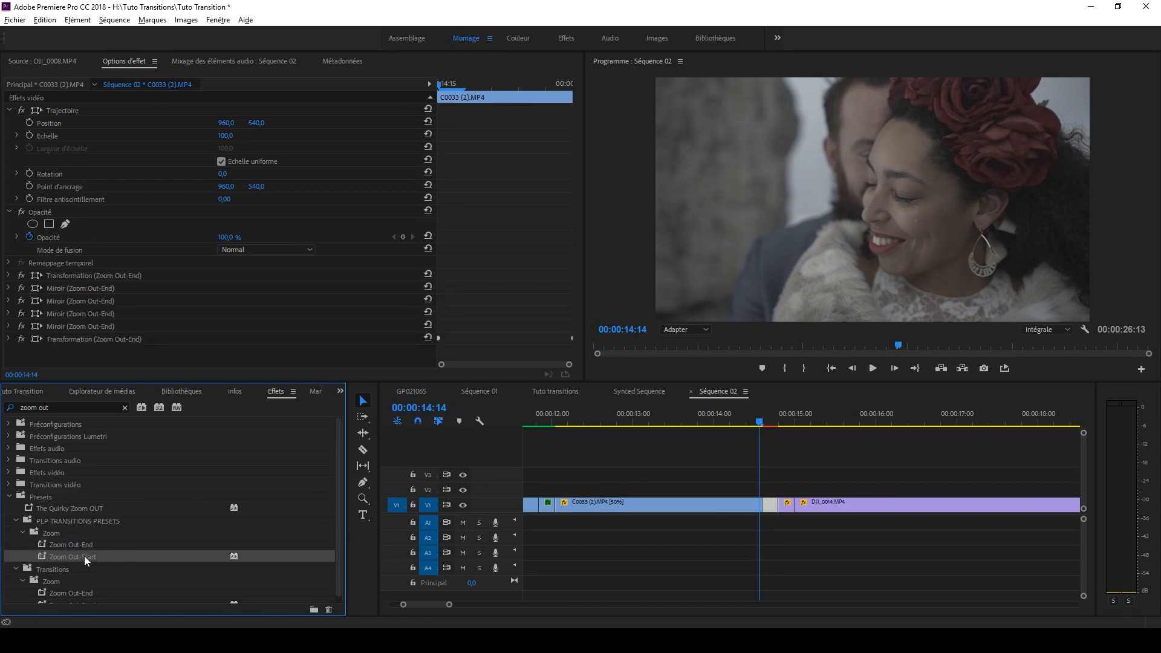
left_click_drag(84, 557, 789, 505)
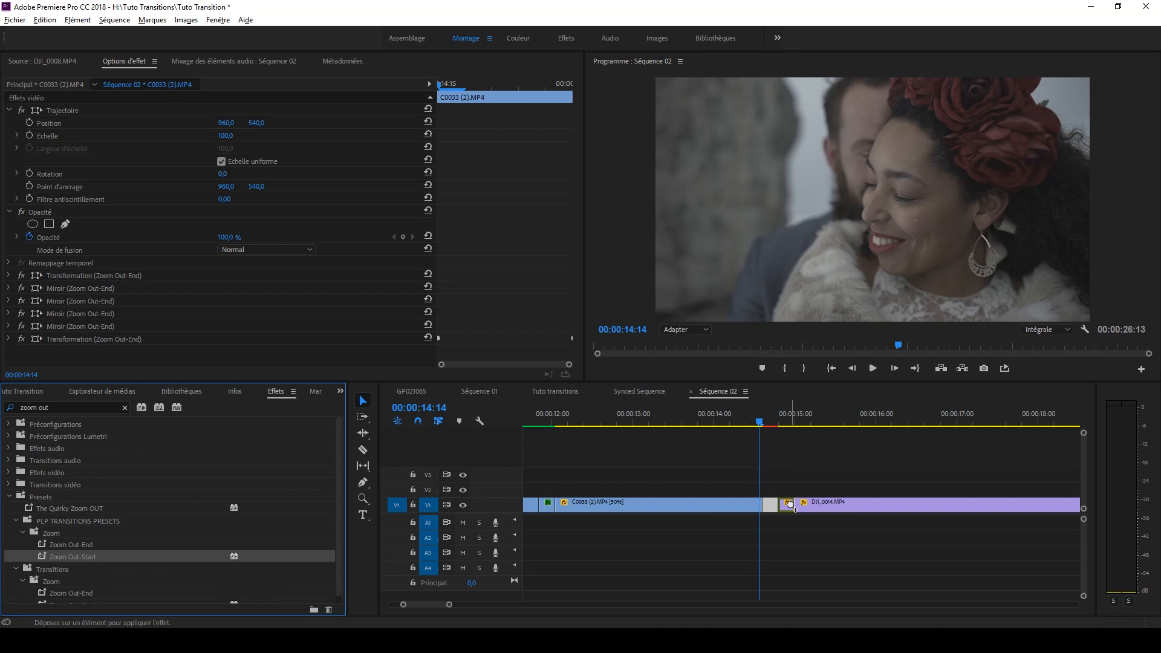
left_click(770, 427)
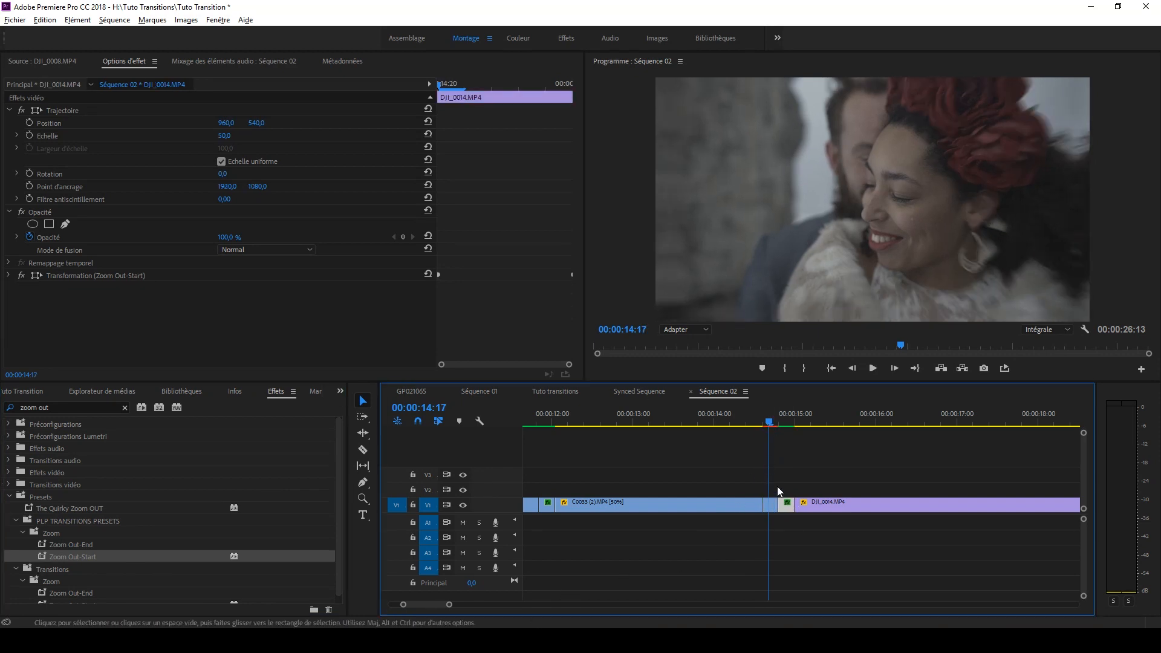
Render the selection for the short last piece of C0033 (2).MP4
left_click(769, 505)
left_click(771, 507)
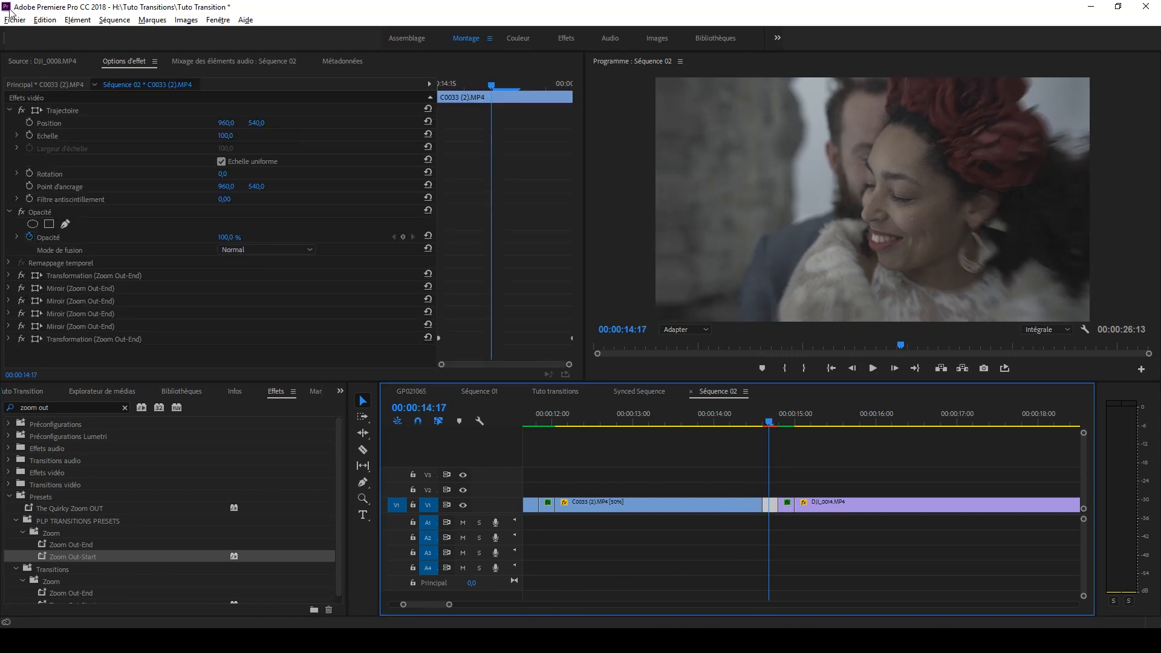
left_click(51, 22)
mouse_move(115, 23)
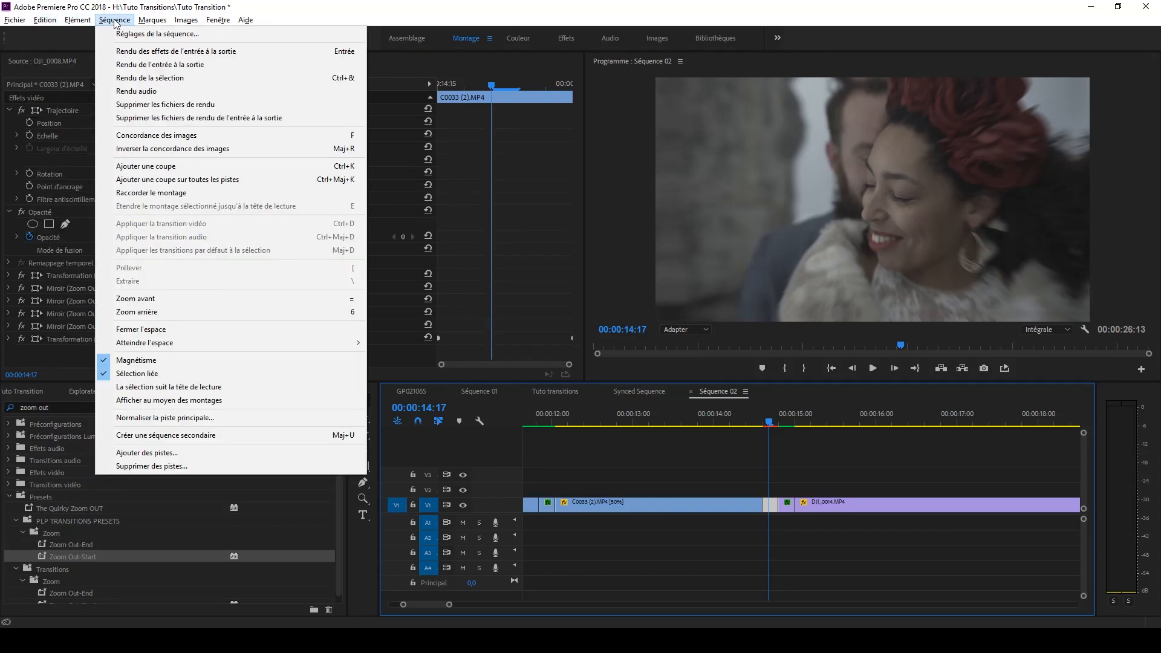
left_click(128, 79)
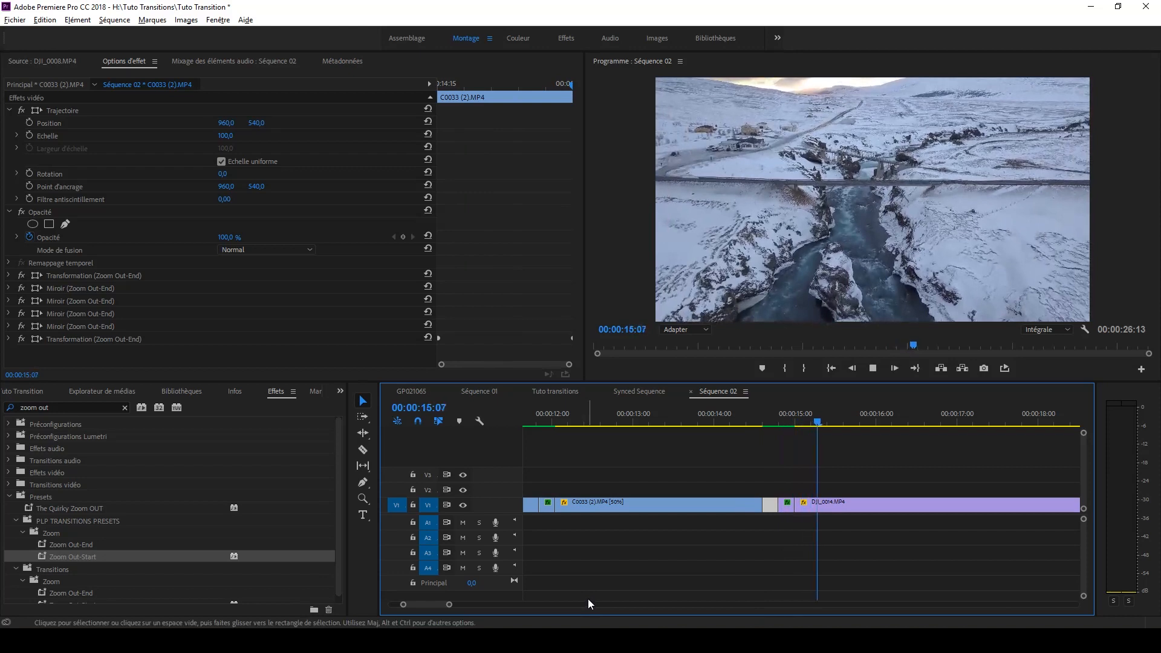
Split clip DJI_0014.MP4 at 00:00:24:05, five frames before its cut with DJI_0008.MP4
scroll(780, 502, "down", 4)
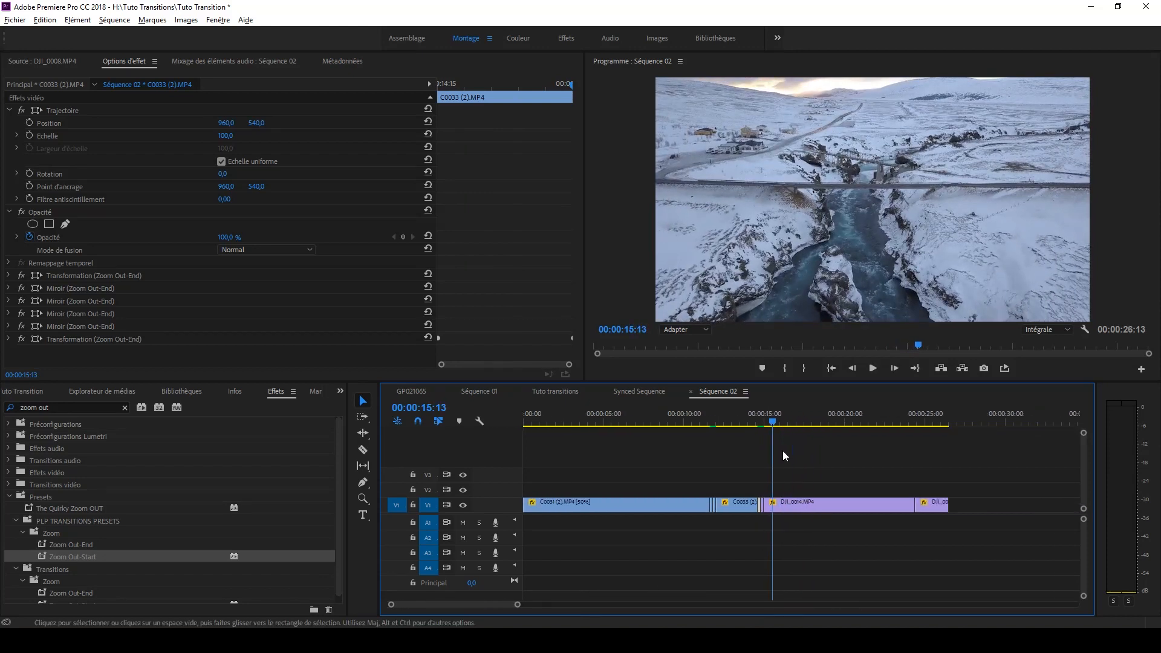
mouse_move(765, 419)
left_mouse_down()
mouse_move(752, 423)
mouse_move(797, 427)
mouse_move(743, 430)
mouse_move(780, 433)
left_mouse_up()
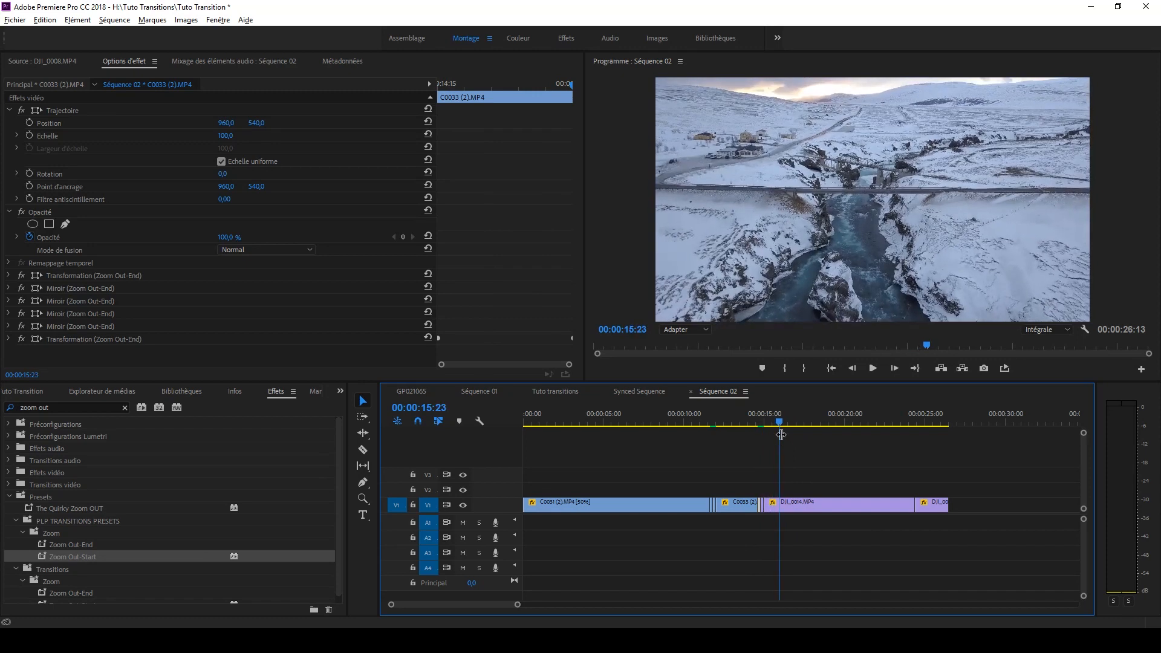
scroll(857, 484, "down", 1)
scroll(871, 487, "up", 3)
left_click(836, 413)
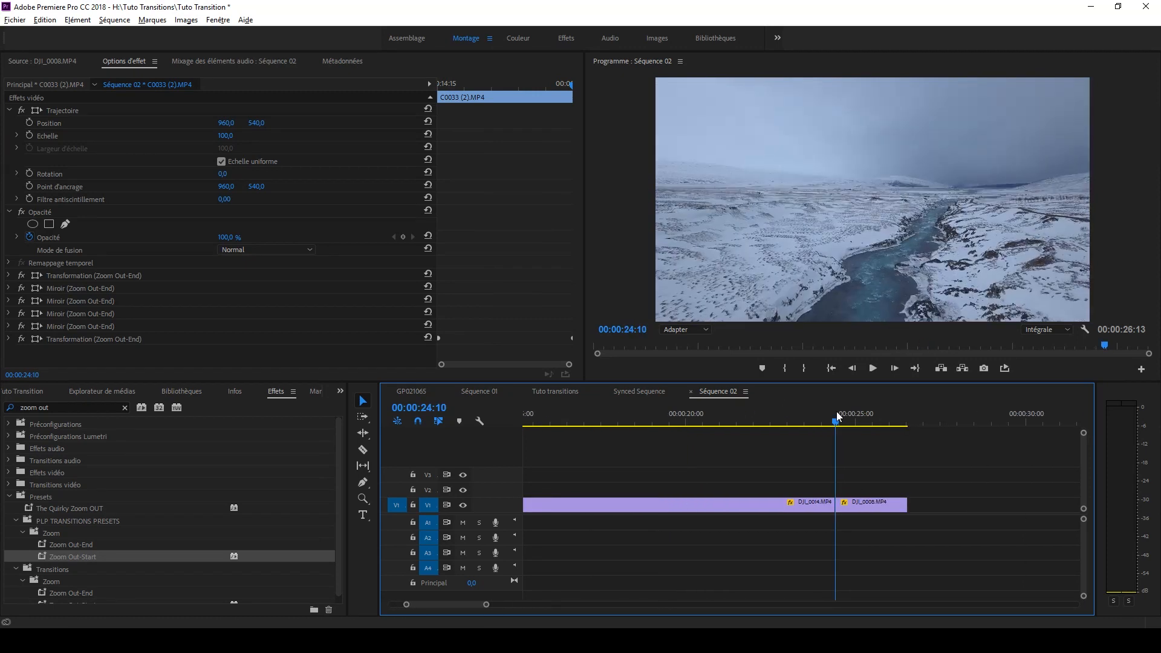
scroll(815, 470, "up", 3)
scroll(817, 470, "down", 4)
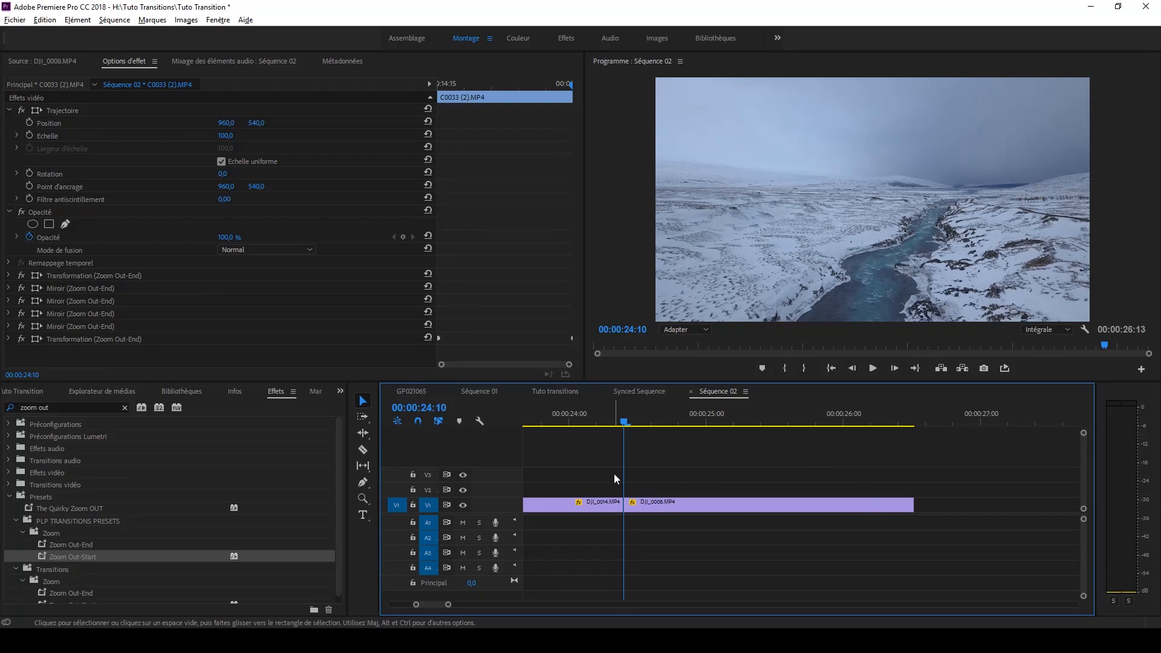
key("Left")
key("Left")
key("Left")
key("Left")
key("Left")
key("c")
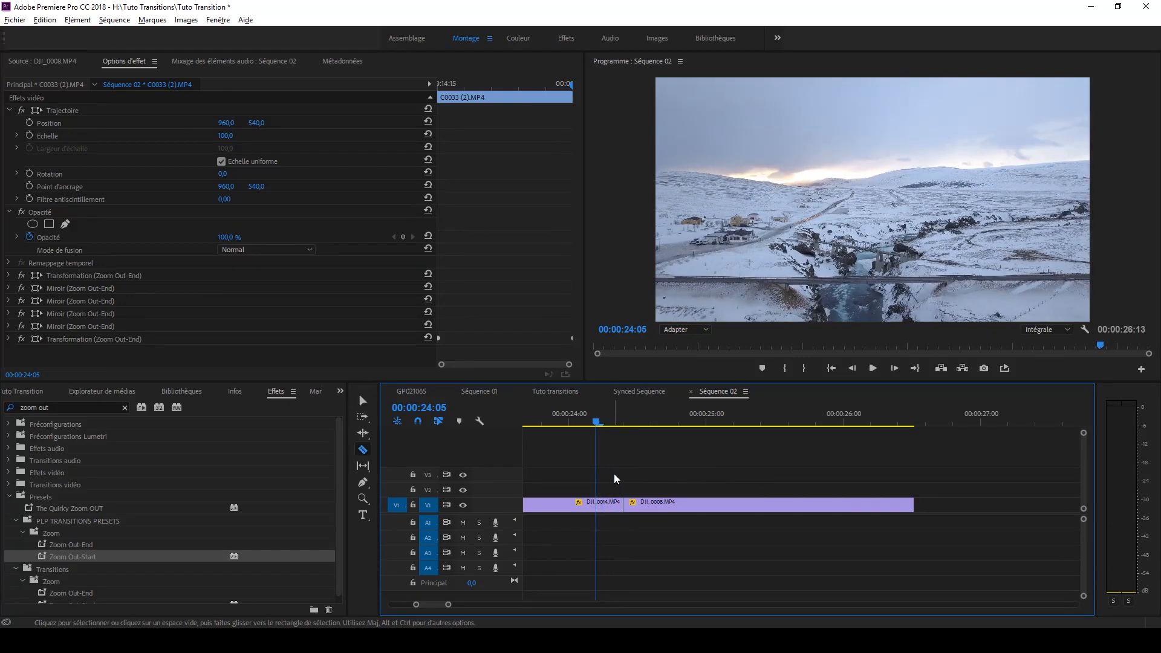
left_click(601, 505)
key("ctrl+z")
left_click(597, 505)
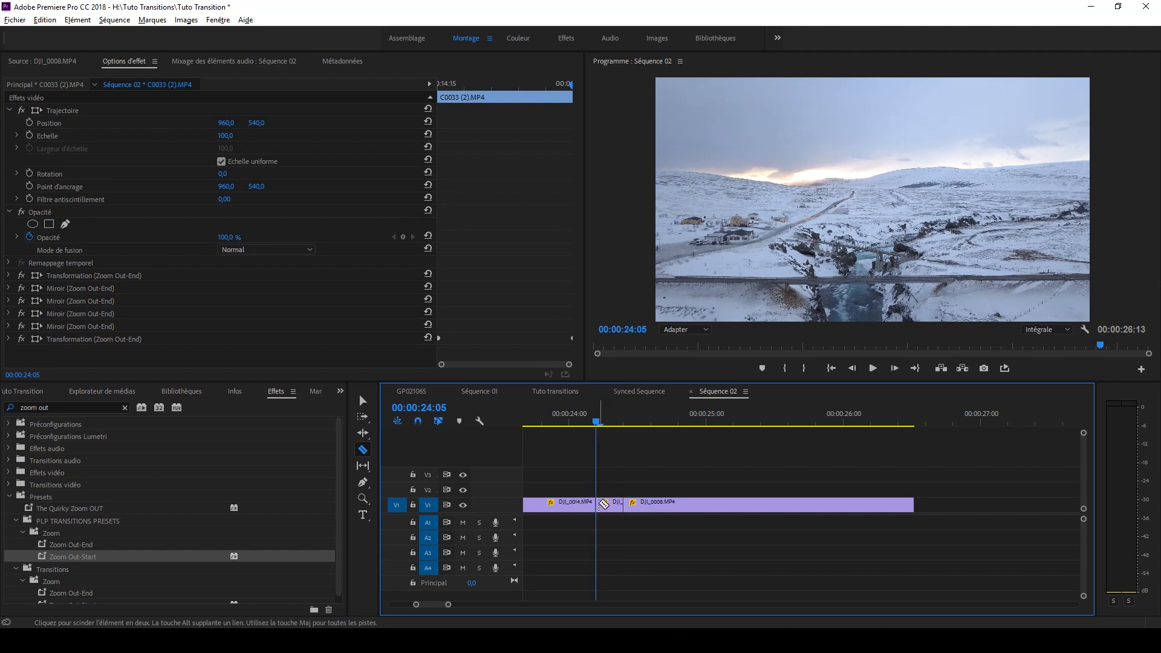
Split clip DJI_0008.MP4 at 00:00:24:15, five frames after its start
key("v")
left_click_drag(598, 422, 620, 421)
key("Right")
key("Right")
key("Right")
key("Right")
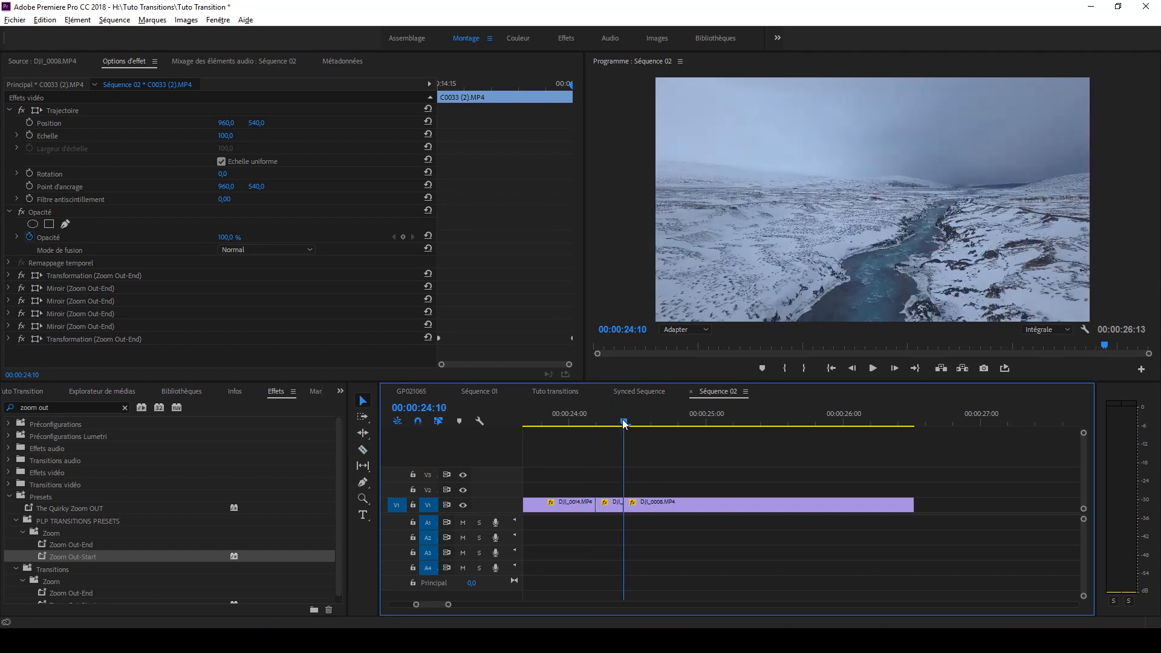
key("Right")
key("Right")
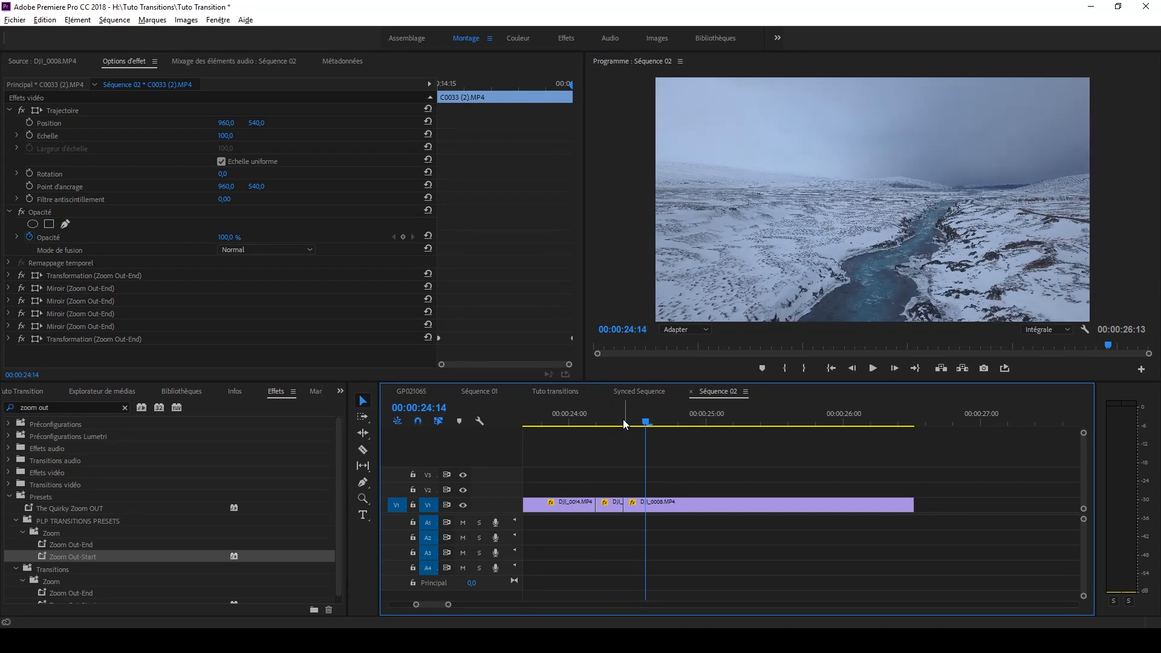
key("c")
left_click(651, 506)
key("v")
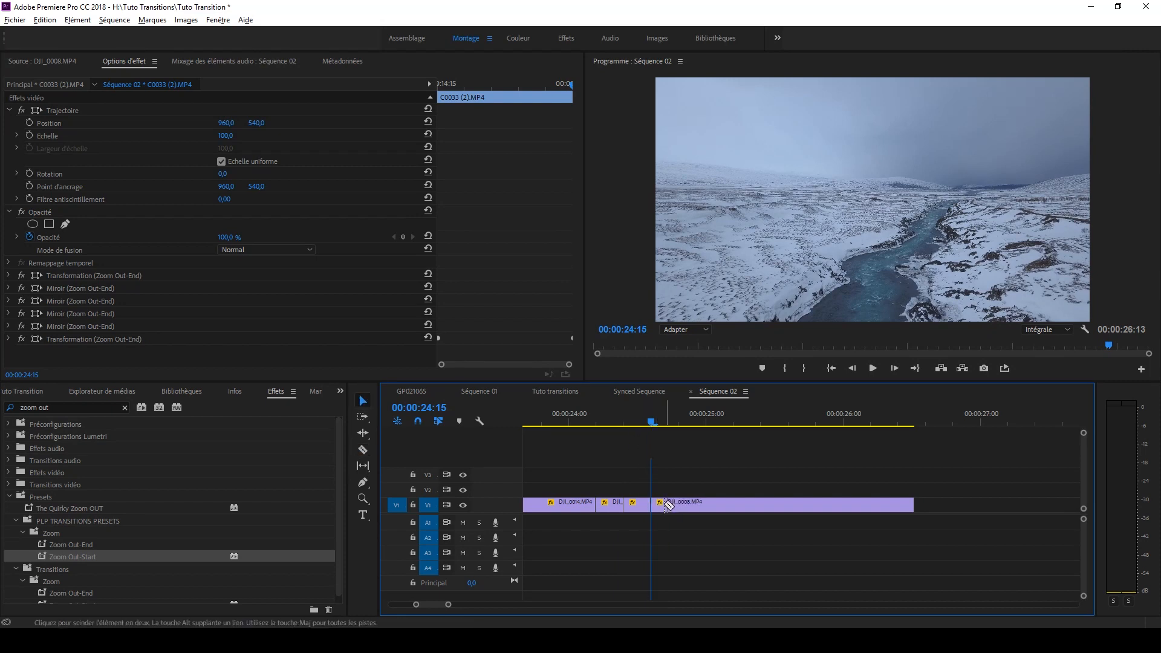
Nest the two short pieces on either side of the cut between DJI_0014.MP4 and DJI_0008.MP4, keeping the default name
scroll(647, 511, "up", 2)
left_click_drag(735, 486, 765, 513)
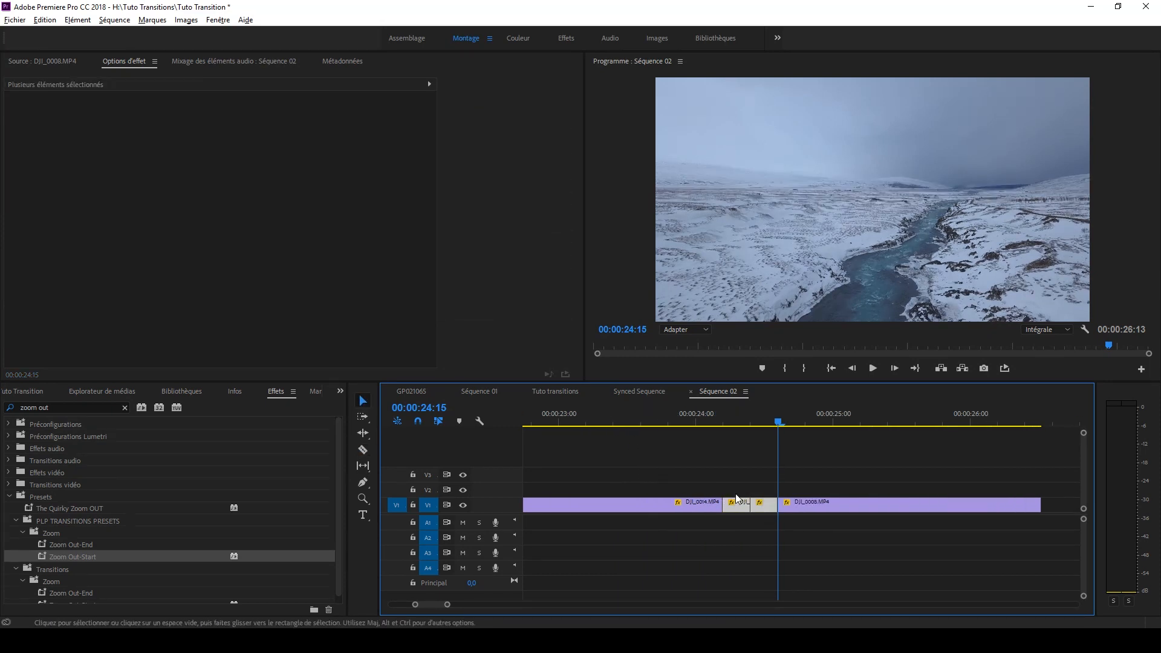
right_click(764, 514)
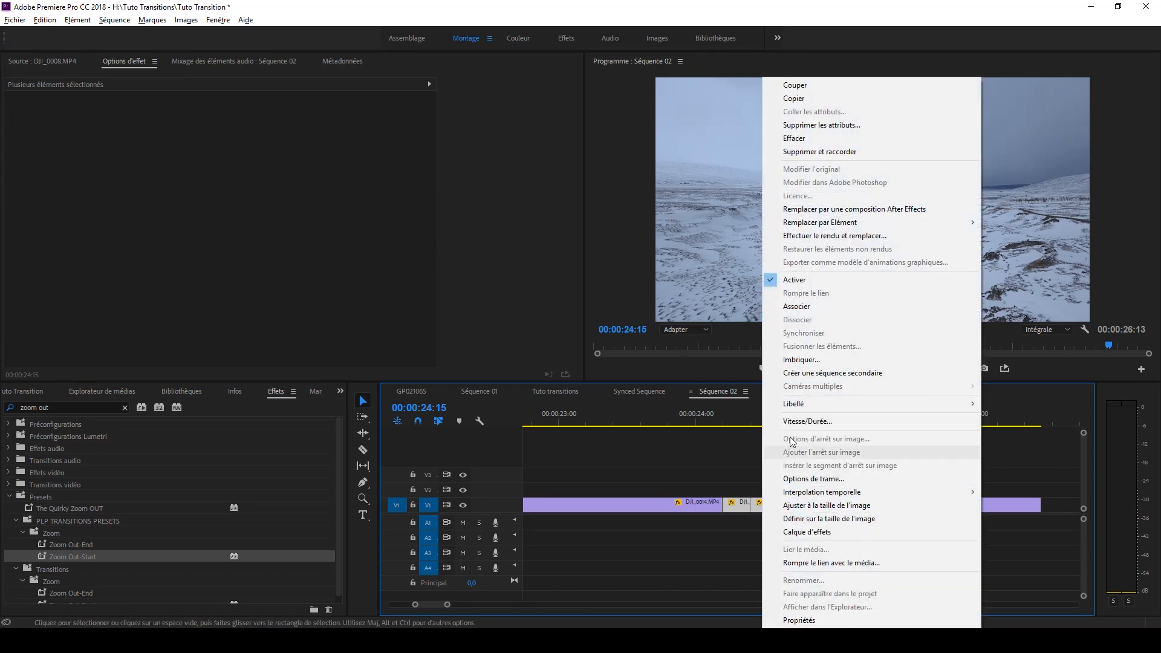
left_click(802, 360)
key("Return")
Apply the Spin Left preset to the nested sequence and render the effects from the In to the Out point
left_click(125, 407)
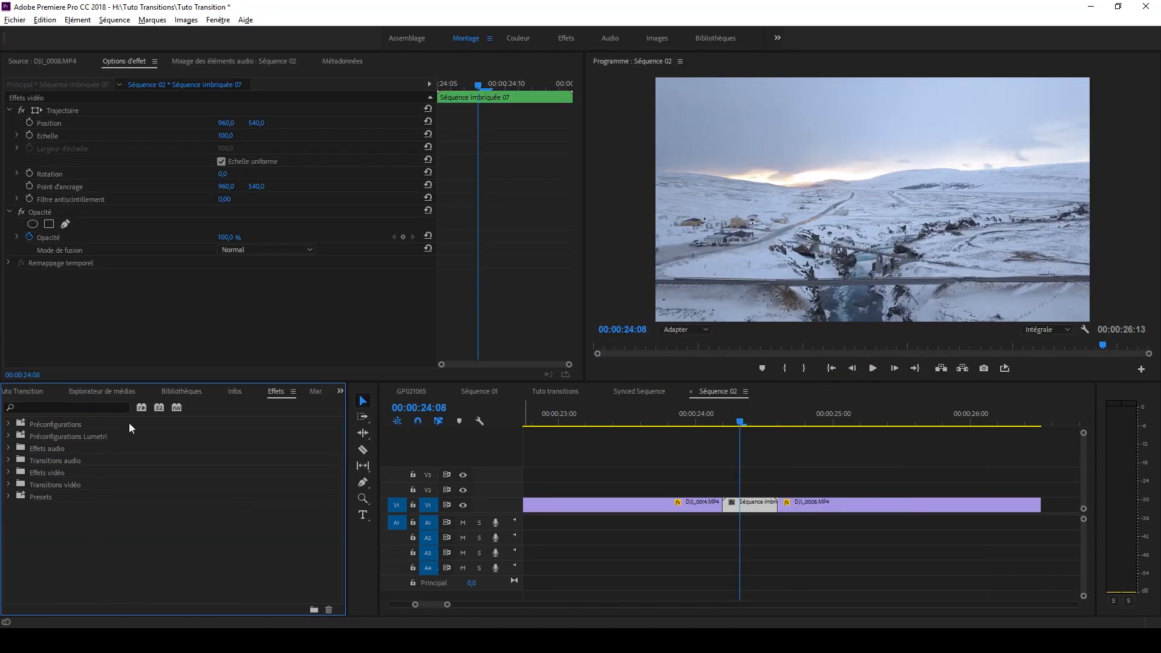
left_click(57, 409)
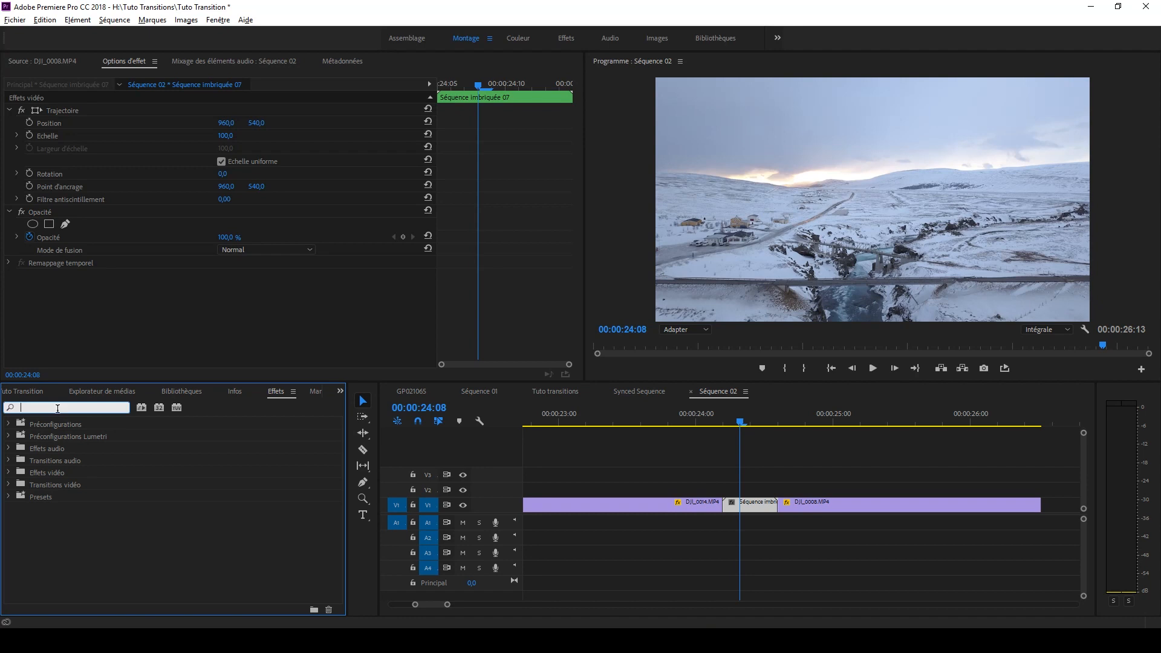
type("spi")
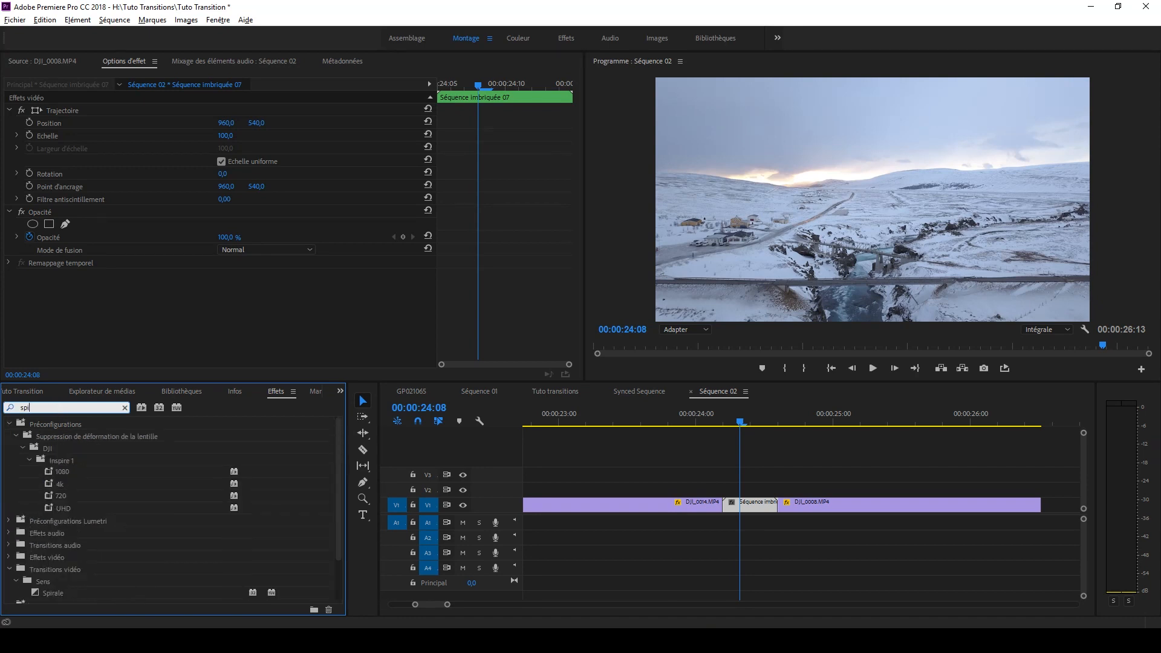
type("n,")
key("BackSpace")
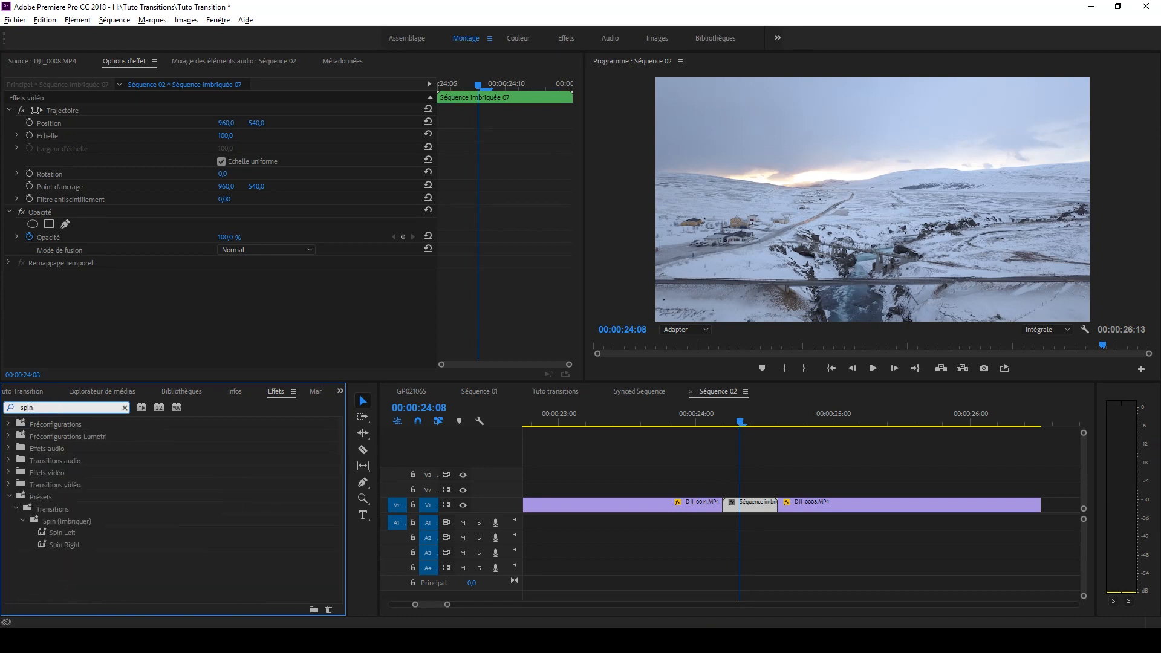
left_click(113, 533)
left_click_drag(81, 533, 753, 510)
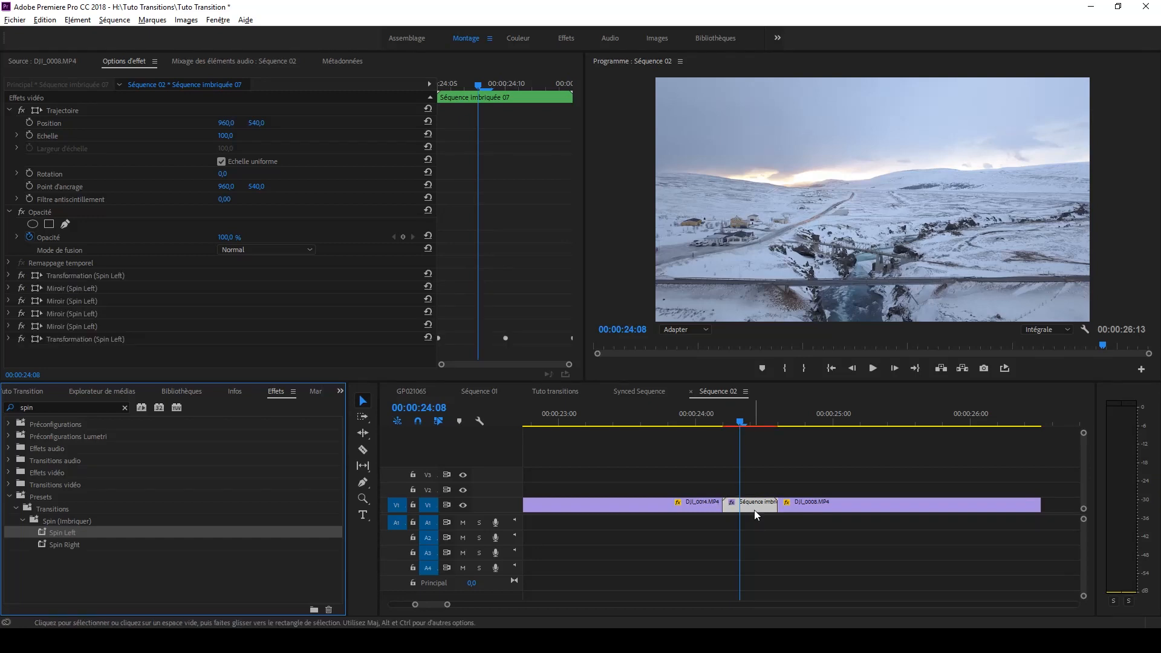
left_click(102, 21)
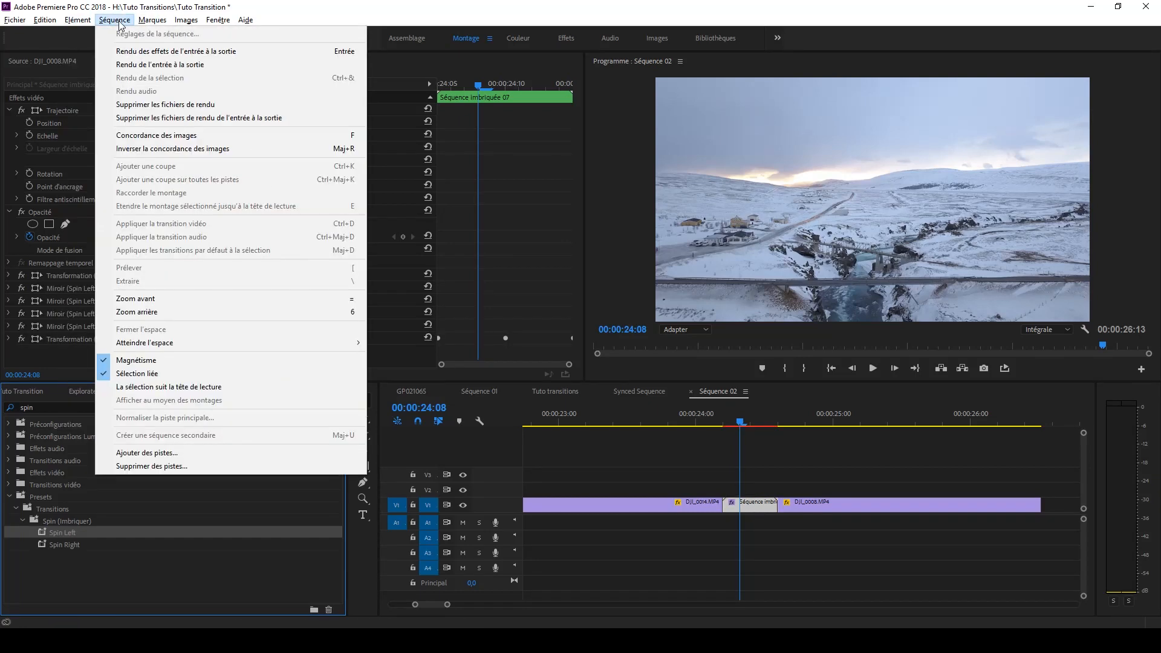
left_click(175, 51)
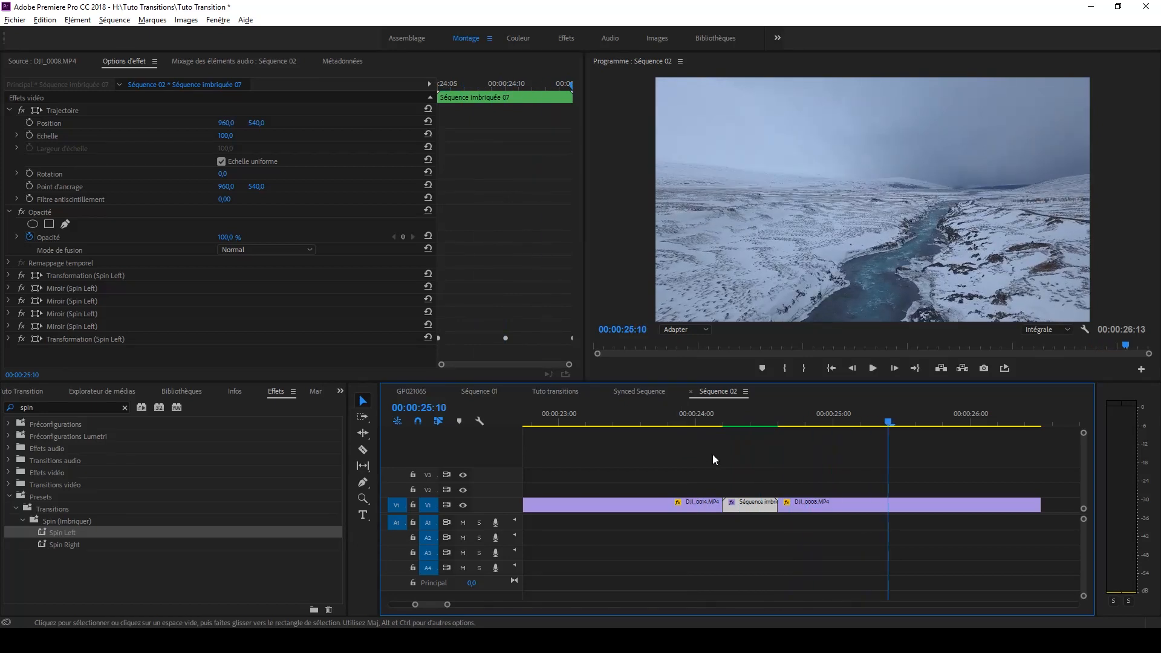
Add the three Whoosh sounds from the Transitions folder, with Whoosh 1.wav on A1 under the nested sequence, and play back from 00:00:23:21
key("minus")
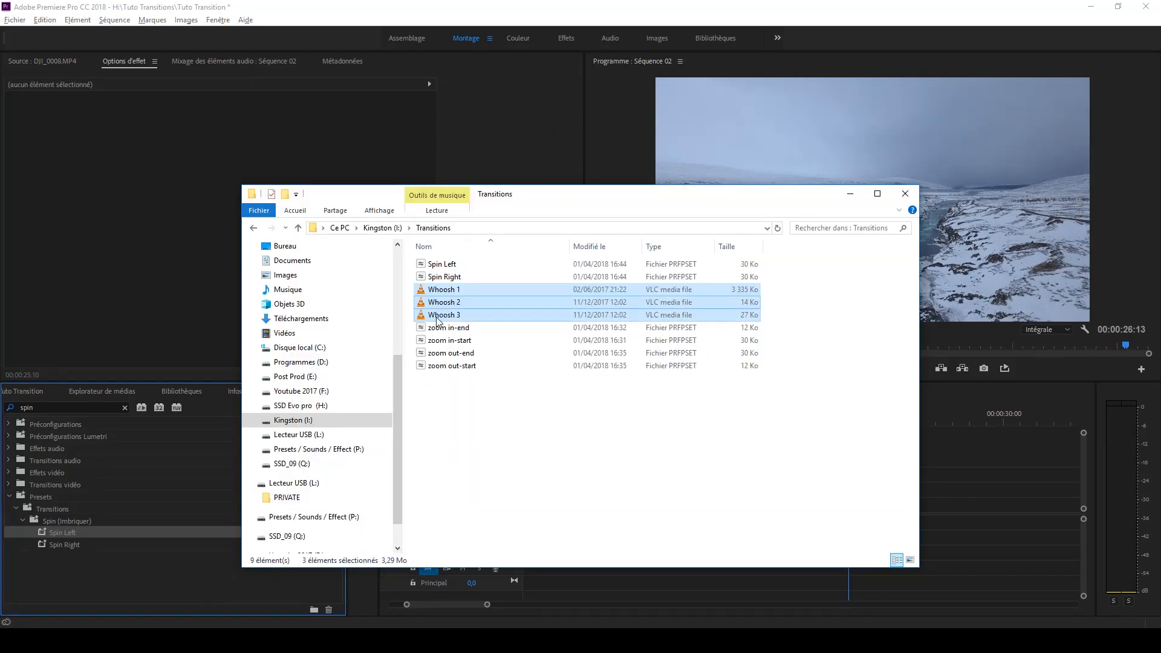
left_click_drag(443, 305, 732, 518)
scroll(949, 508, "up", 2)
scroll(759, 532, "up", 2)
left_click(683, 422)
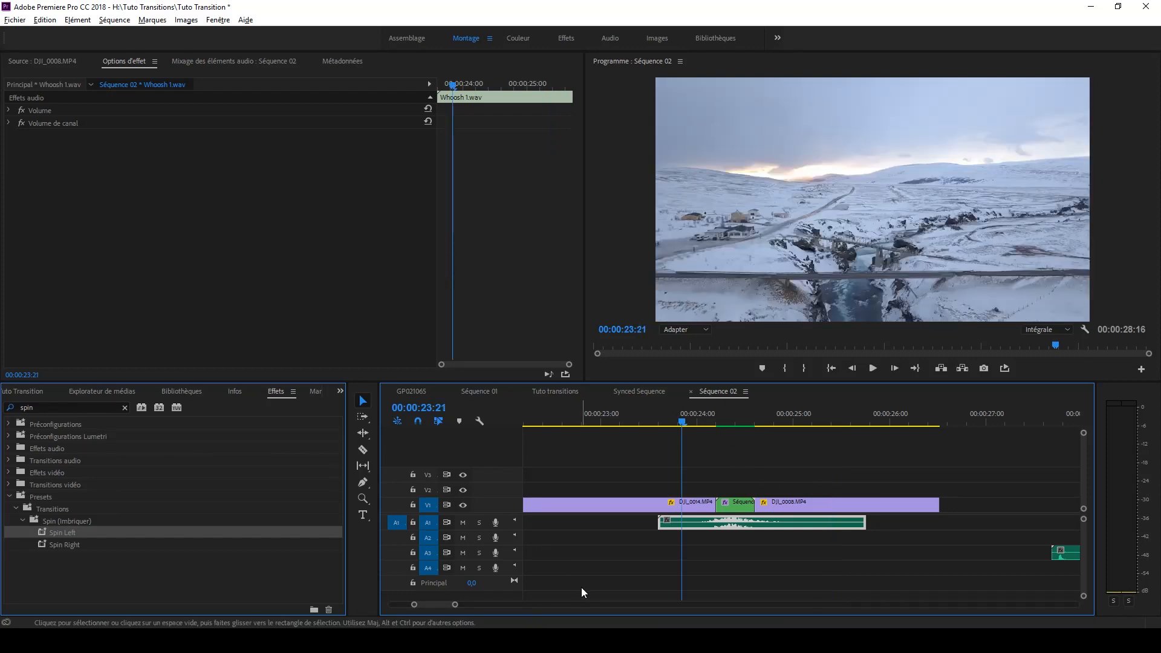
key("space")
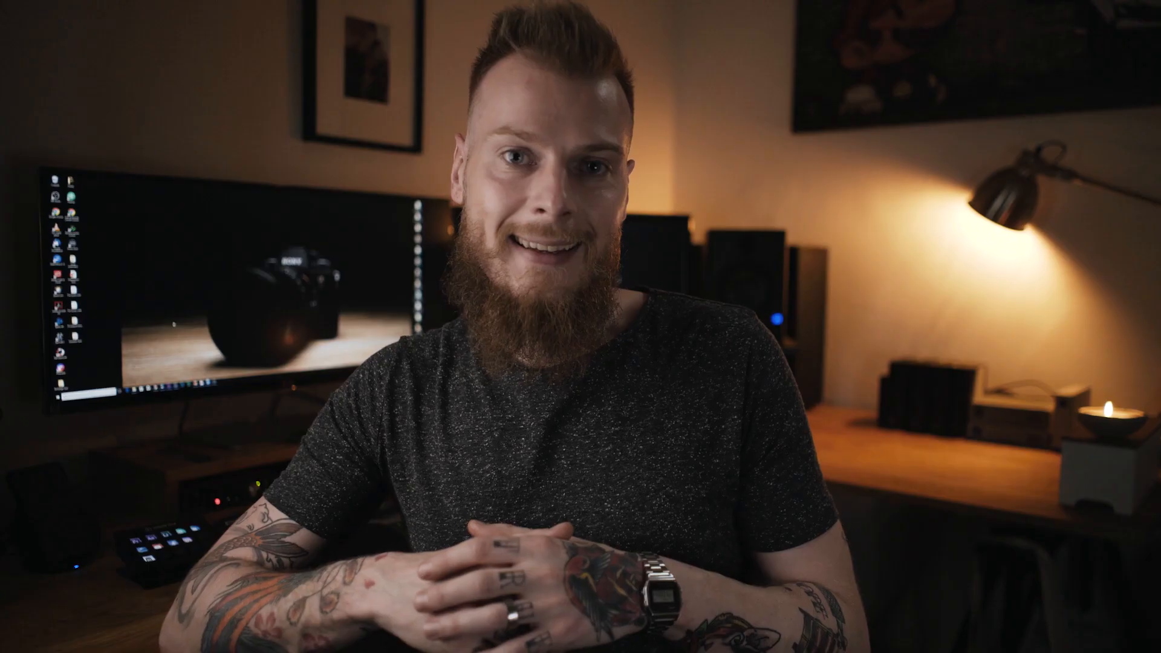